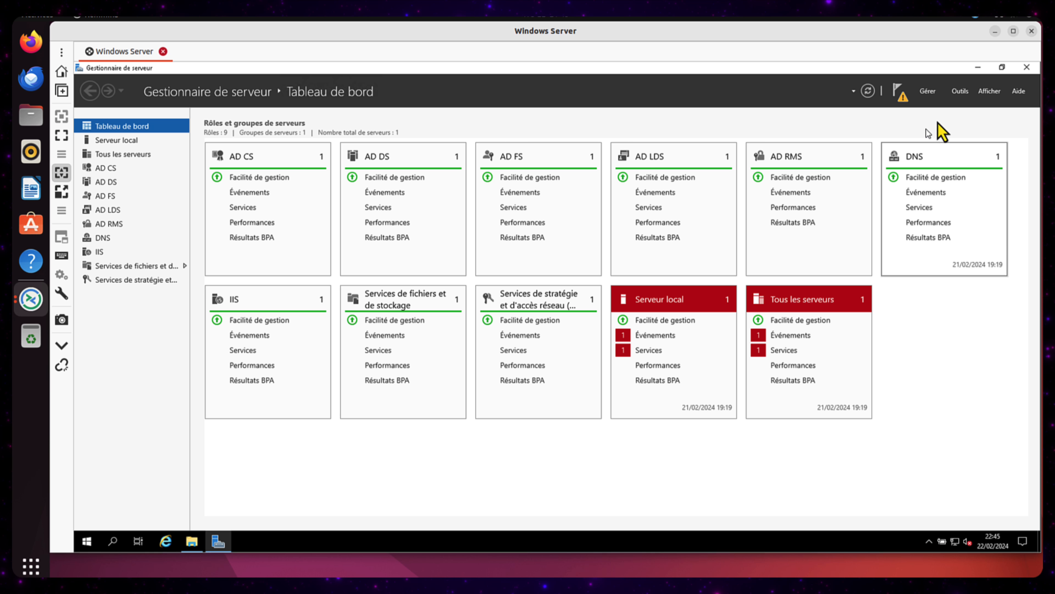
Step: Minimise Server Manager and browse the System32 and Bureau folders in an enlarged File Explorer window, closing it when done
{"action": "left_click", "coordinate": [980, 68]}
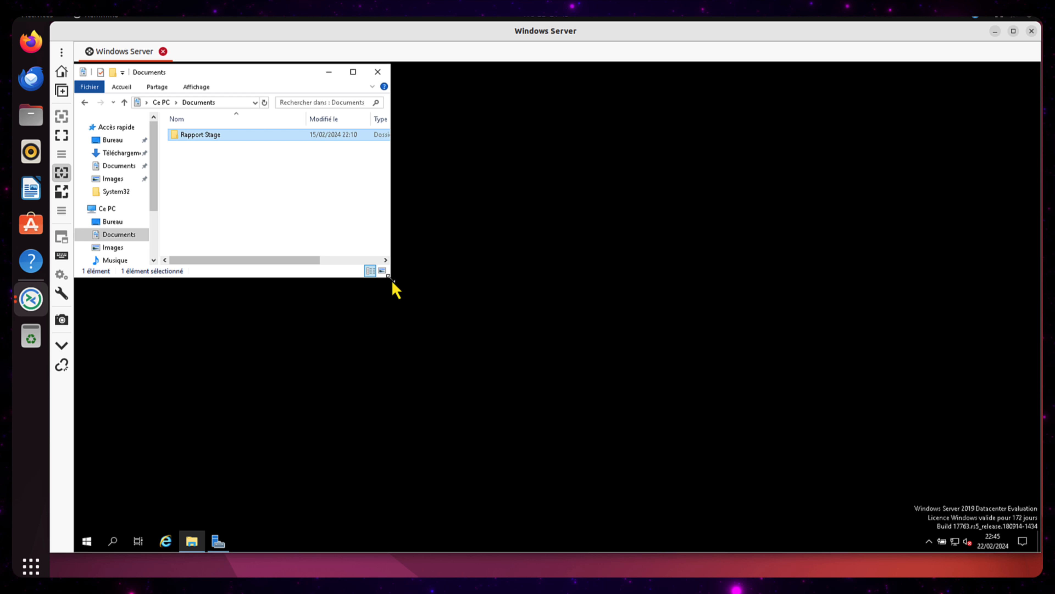
{"action": "left_click_drag", "start_coordinate": [392, 280], "coordinate": [702, 462]}
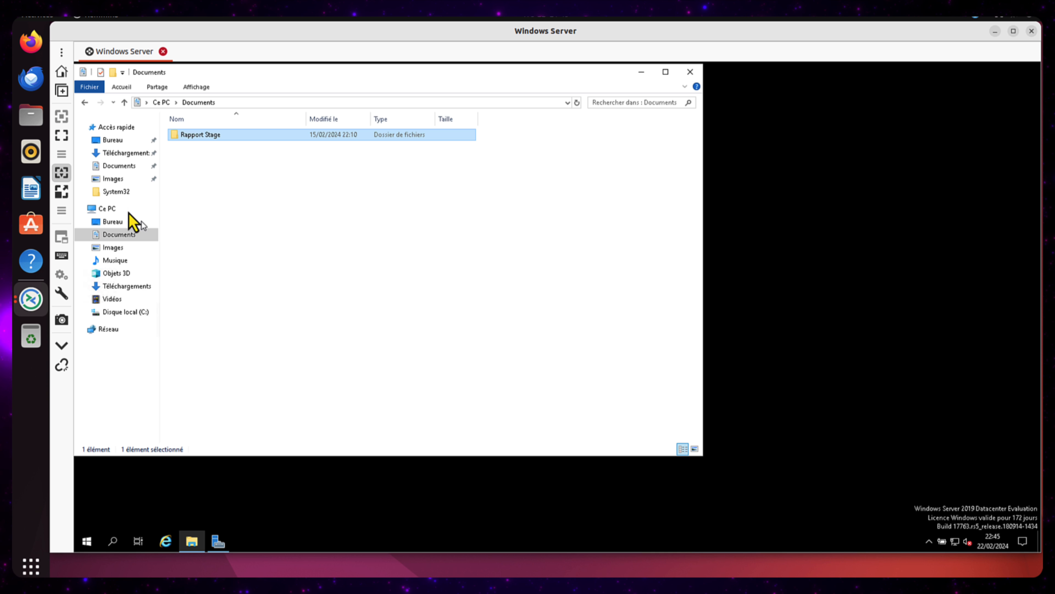
{"action": "left_click", "coordinate": [116, 192]}
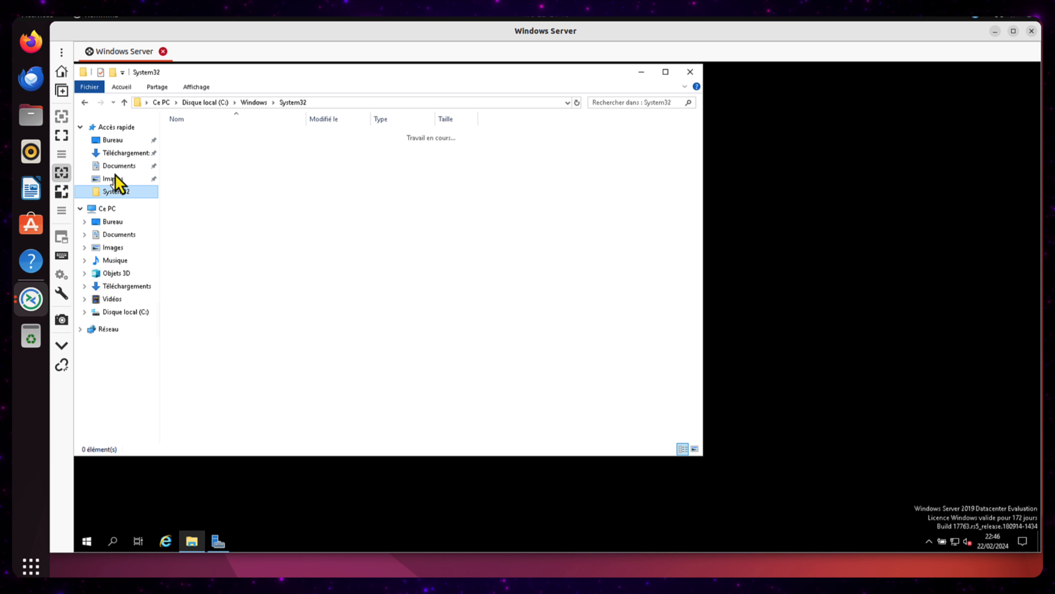
{"action": "left_click", "coordinate": [122, 140]}
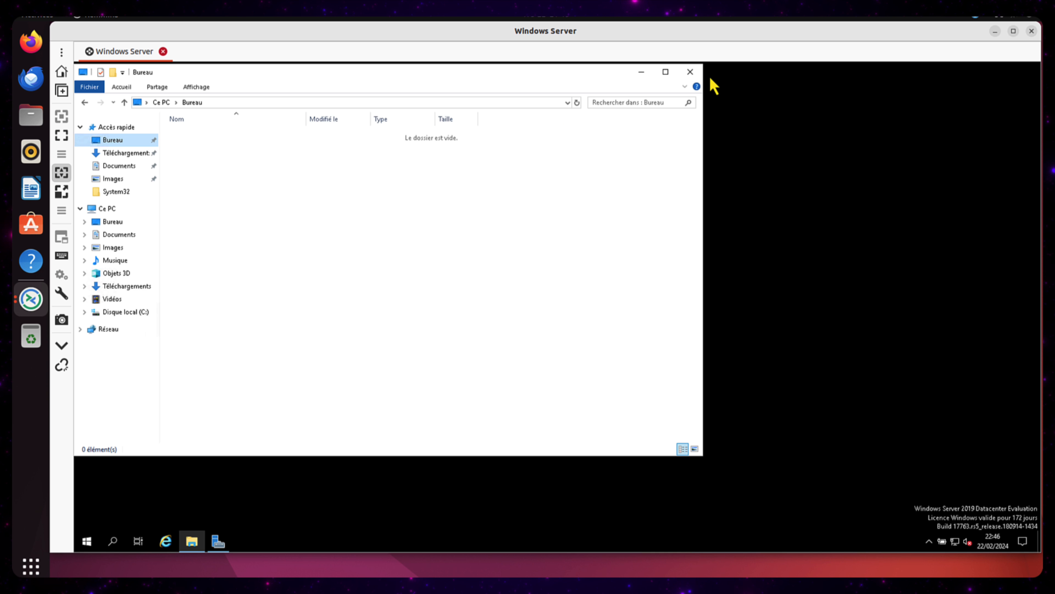
{"action": "left_click", "coordinate": [690, 72]}
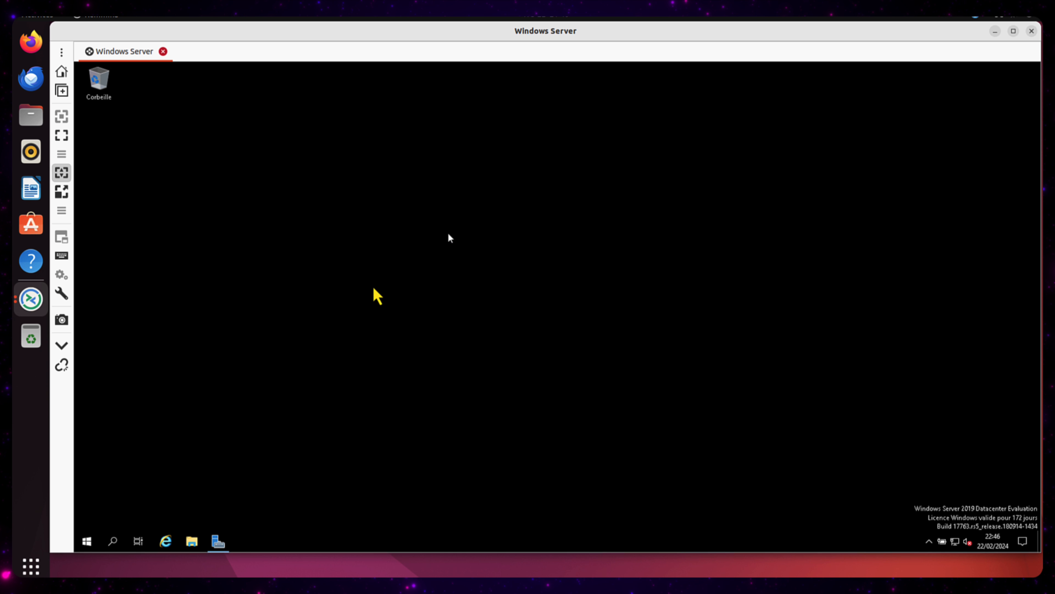
Step: View Active Directory Users and Computers from the administrative tools, close it, and minimise the remote session after bringing back Server Manager
{"action": "left_click", "coordinate": [88, 540]}
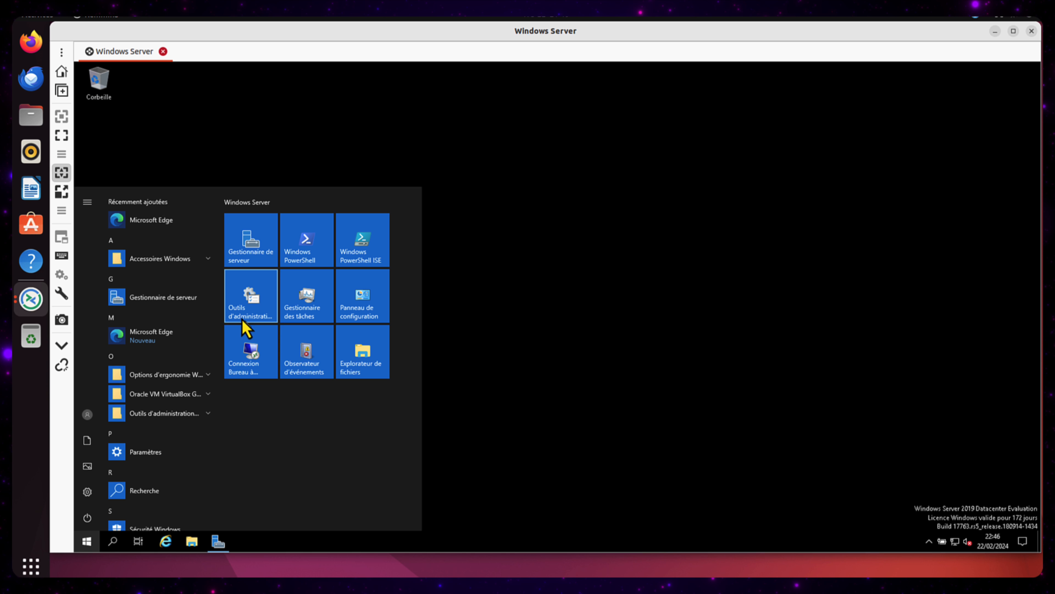
{"action": "left_click", "coordinate": [252, 307]}
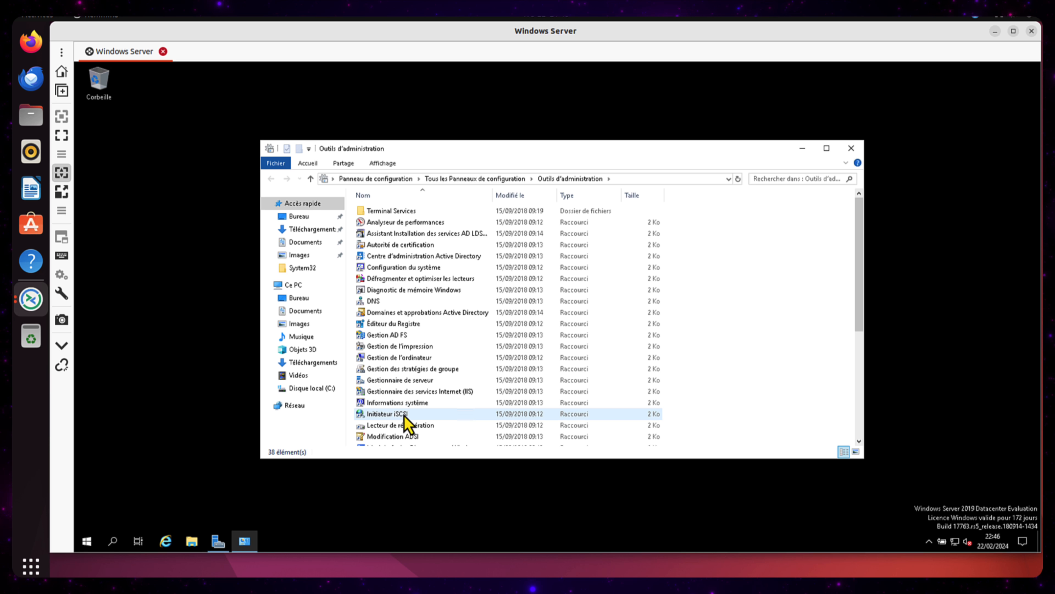
{"action": "scroll", "coordinate": [506, 365], "scroll_direction": "down", "scroll_amount": 6}
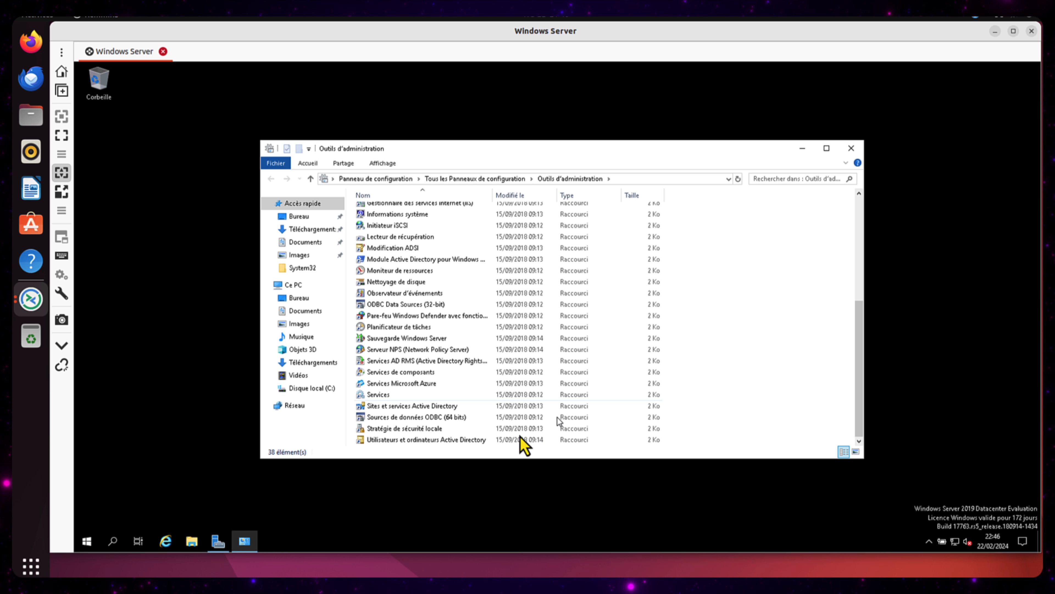
{"action": "left_click", "coordinate": [435, 441]}
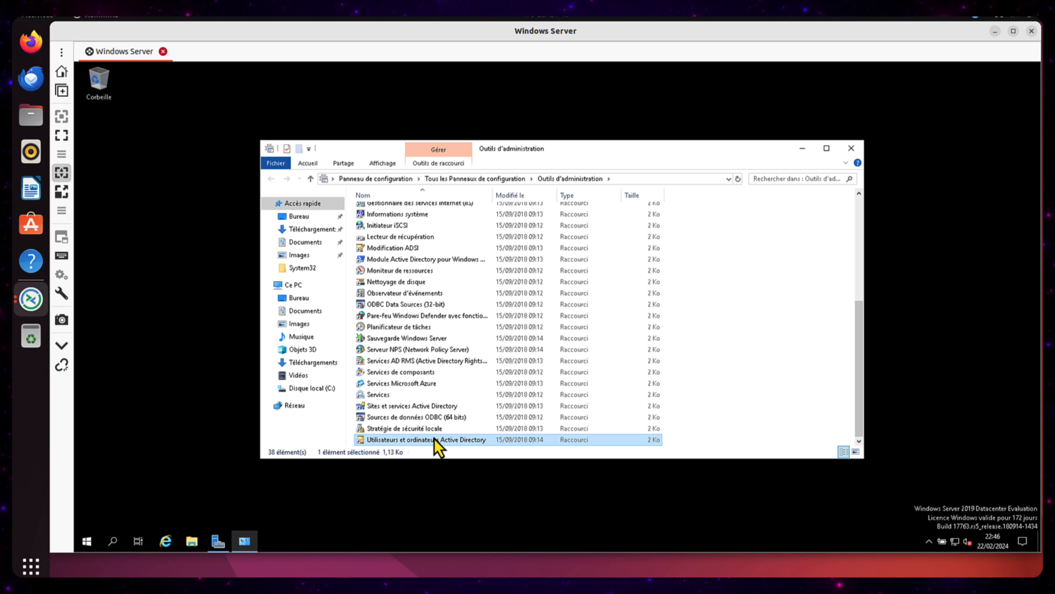
{"action": "double_click", "coordinate": [434, 440]}
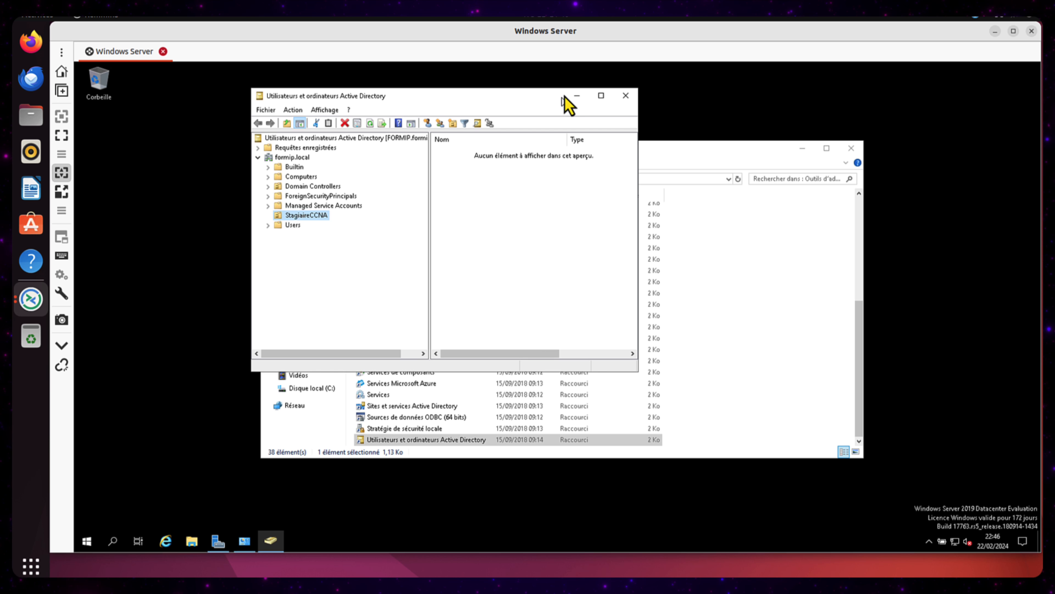
{"action": "left_click", "coordinate": [626, 95]}
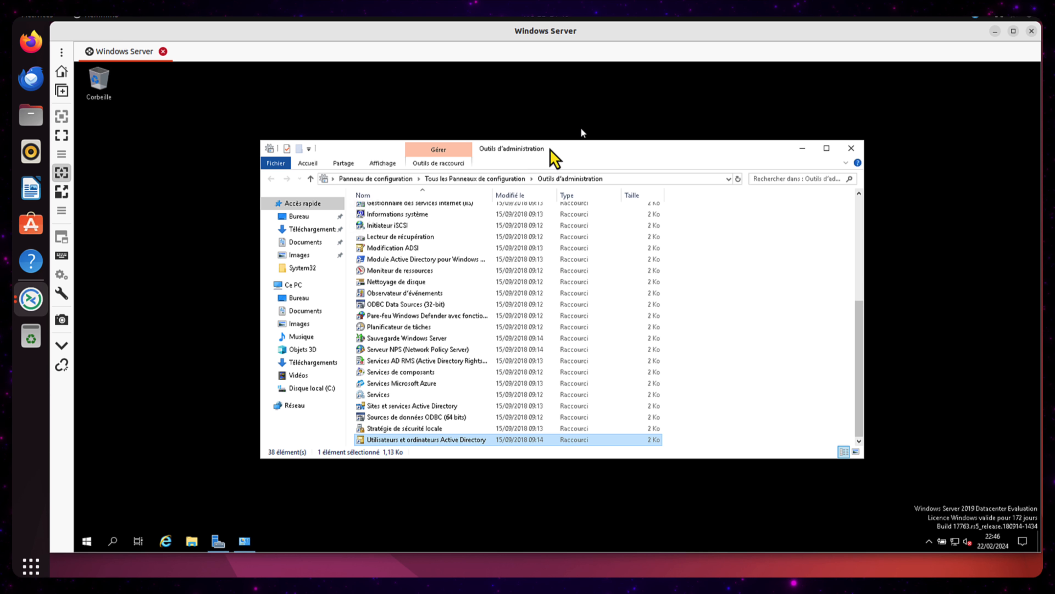
{"action": "left_click", "coordinate": [215, 541]}
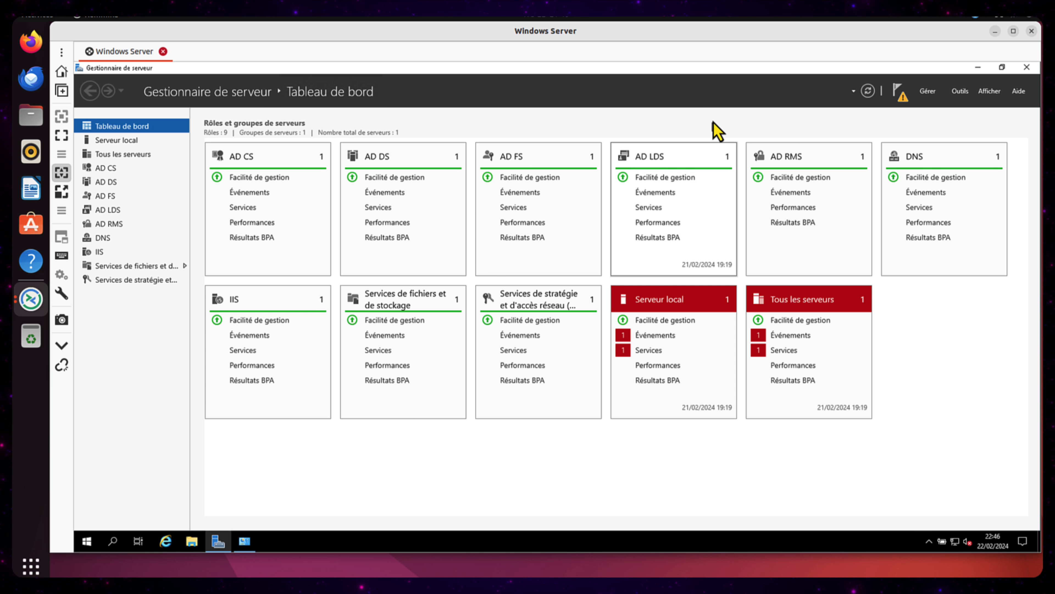
{"action": "left_click", "coordinate": [996, 31]}
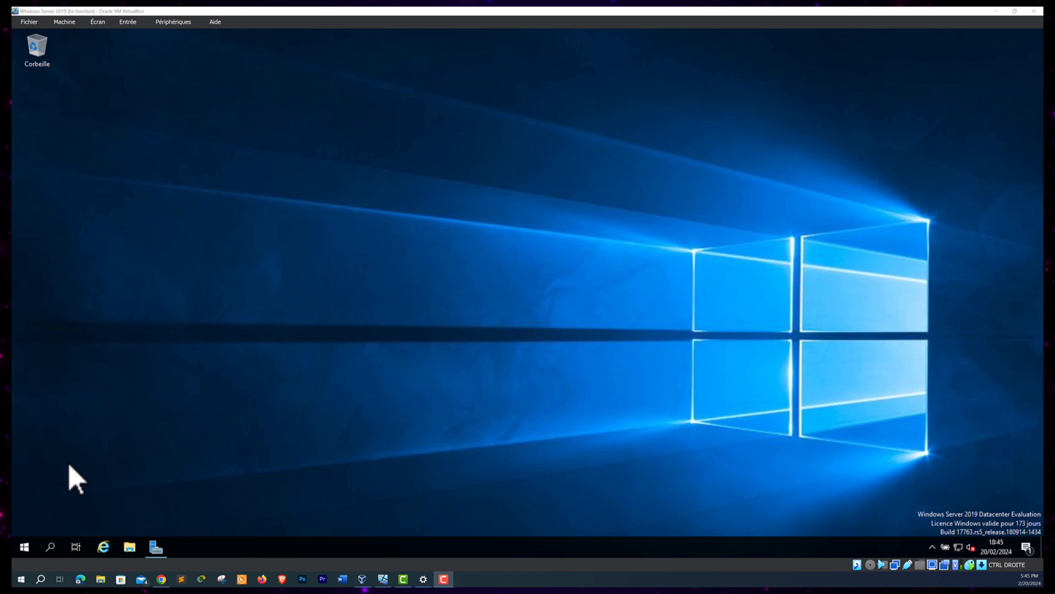
Step: Check in the Windows Server system settings that Remote Desktop (Bureau à distance) is enabled, and close the settings
{"action": "left_click", "coordinate": [25, 547]}
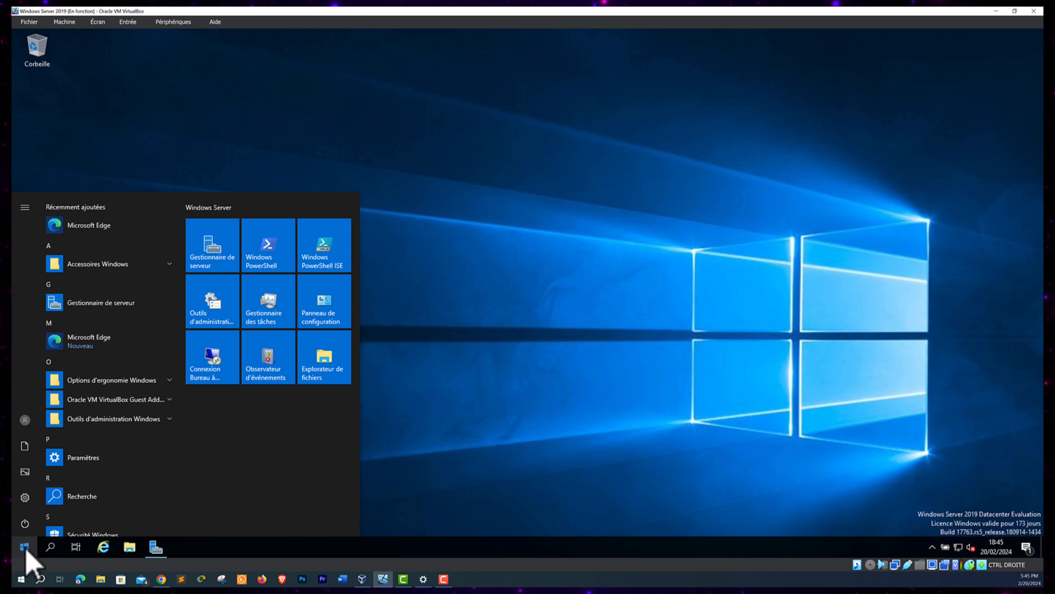
{"action": "left_click", "coordinate": [25, 497]}
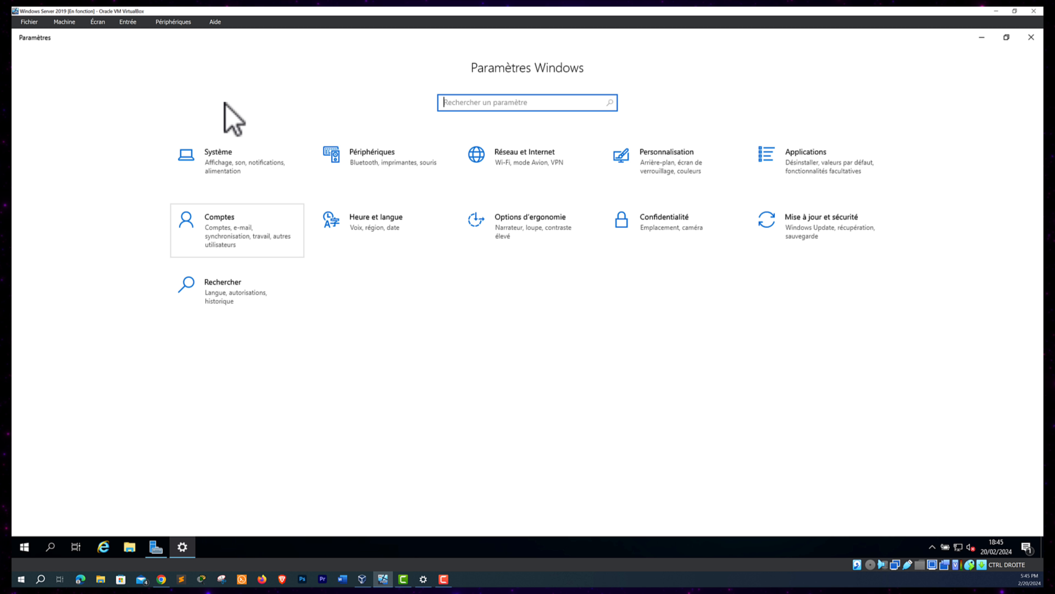
{"action": "left_click", "coordinate": [229, 165]}
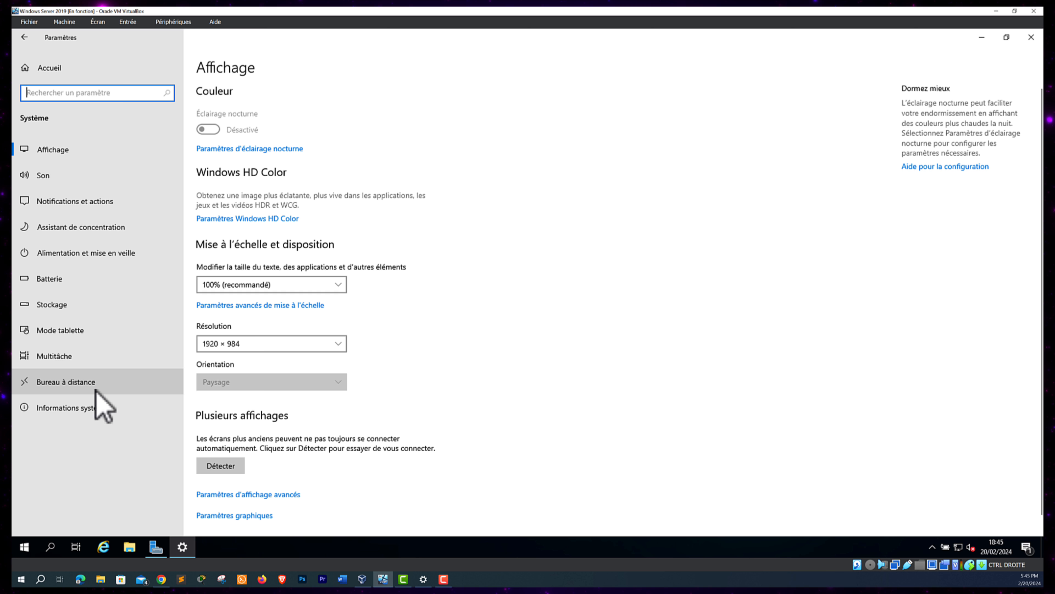
{"action": "left_click", "coordinate": [83, 384]}
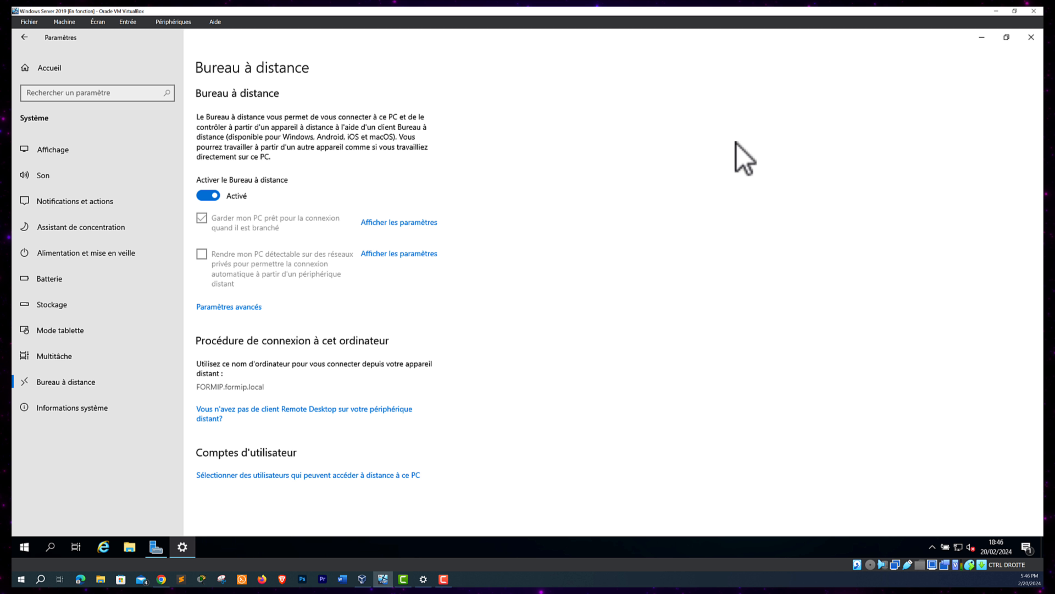
{"action": "left_click", "coordinate": [1031, 37]}
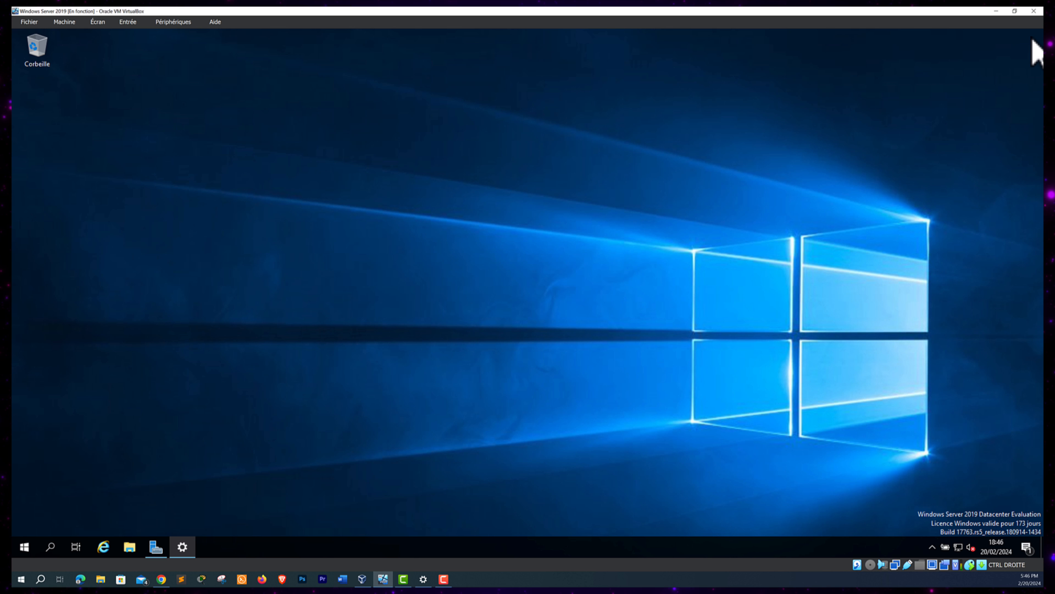
Step: Open the Internet Protocol Version 4 (TCP/IPv4) properties of the Ethernet connection through the Control Panel's Network and Sharing Center
{"action": "left_click", "coordinate": [51, 546]}
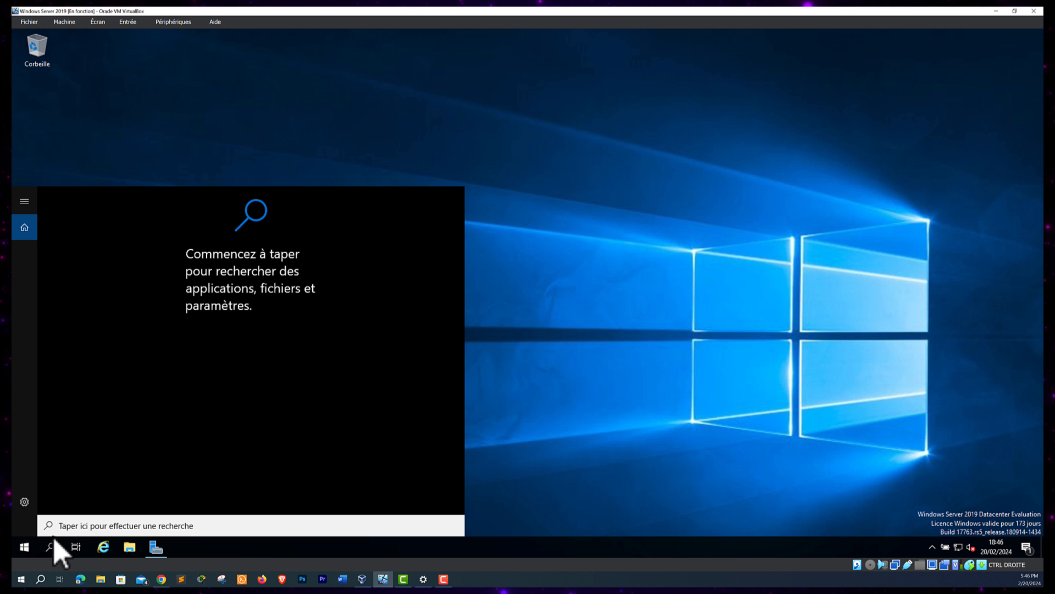
{"action": "type", "text": "pann"}
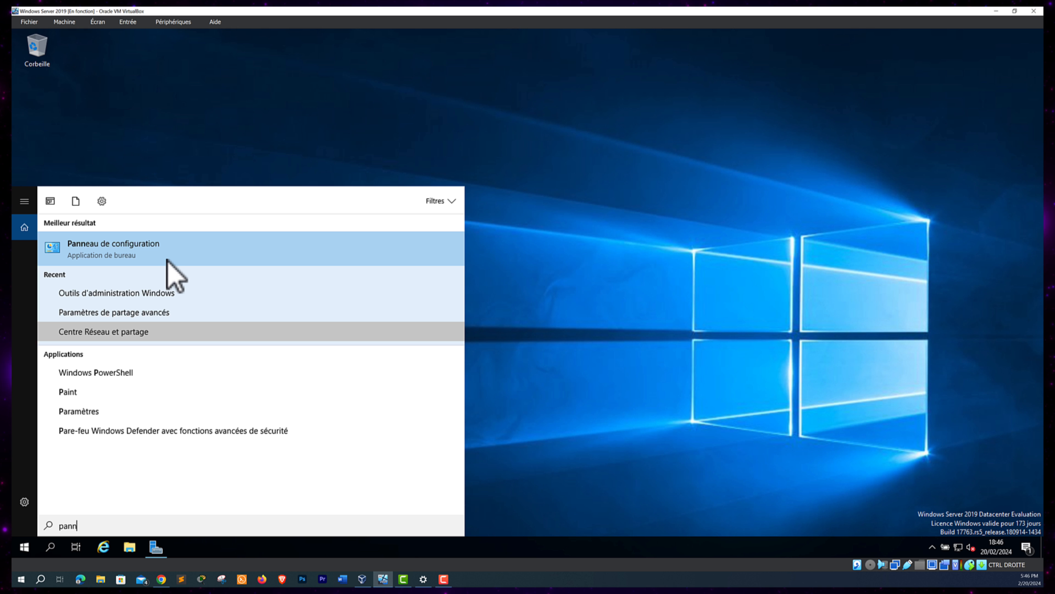
{"action": "left_click", "coordinate": [160, 247]}
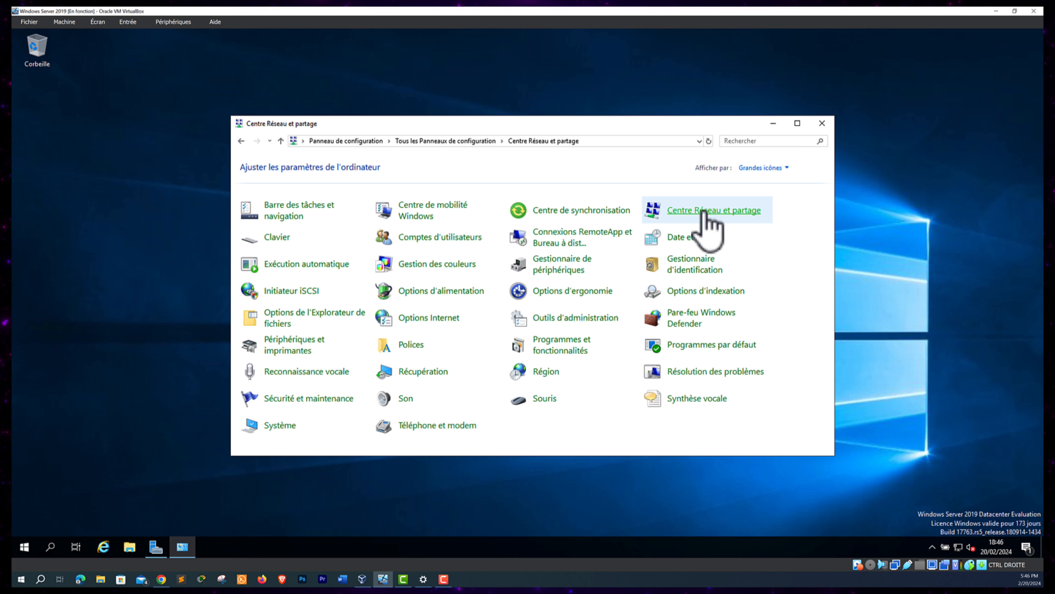
{"action": "left_click", "coordinate": [711, 216]}
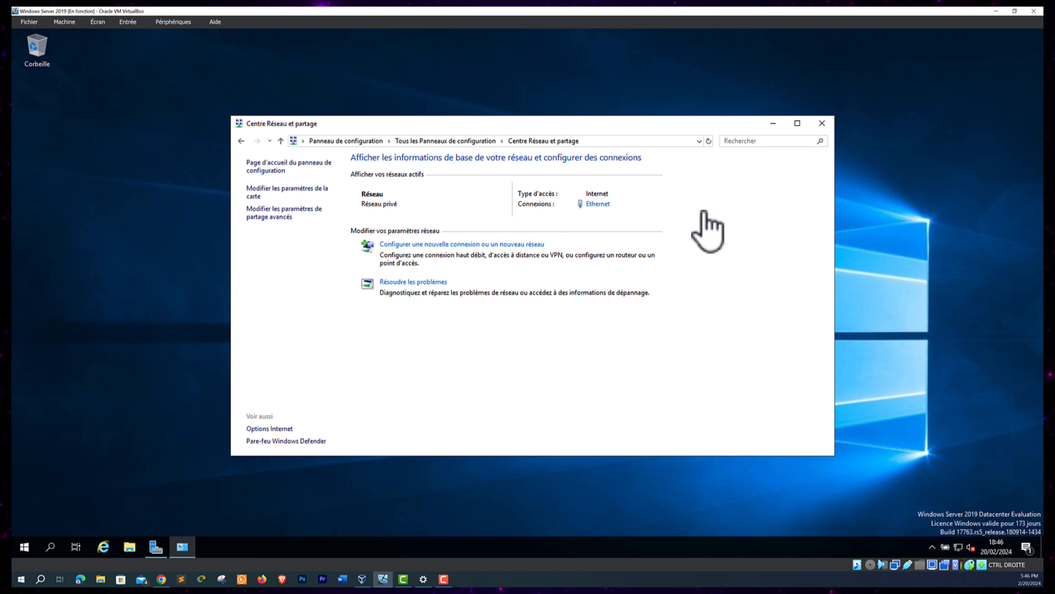
{"action": "left_click", "coordinate": [598, 204]}
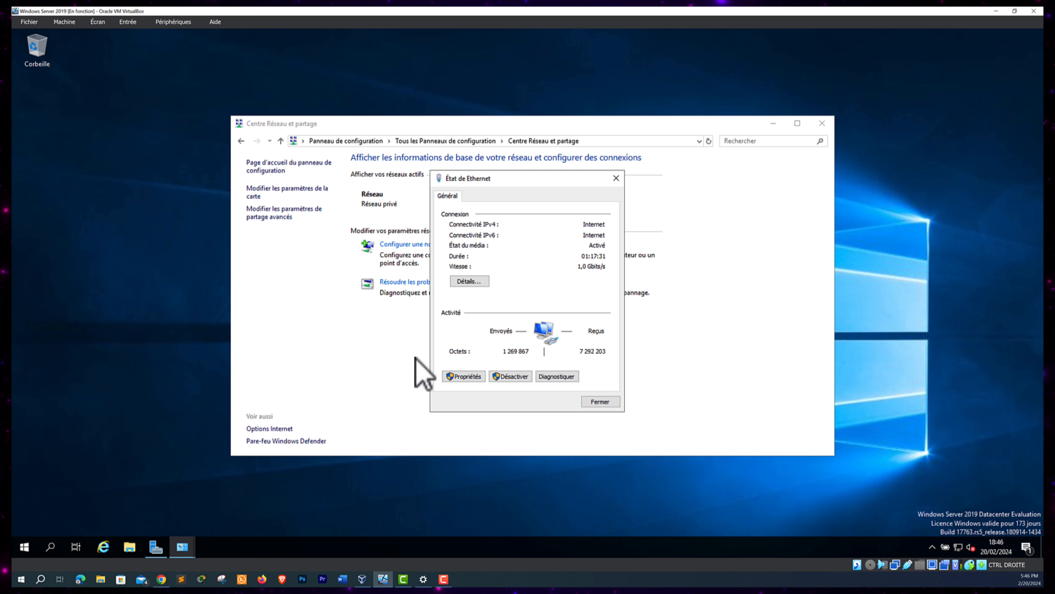
{"action": "left_click", "coordinate": [462, 375]}
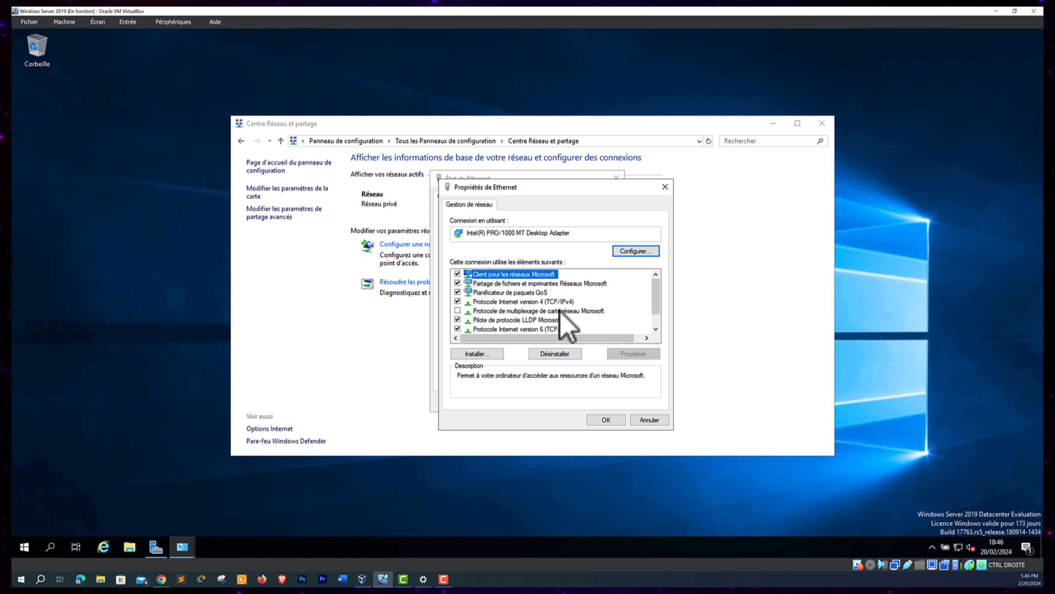
{"action": "left_click", "coordinate": [514, 302]}
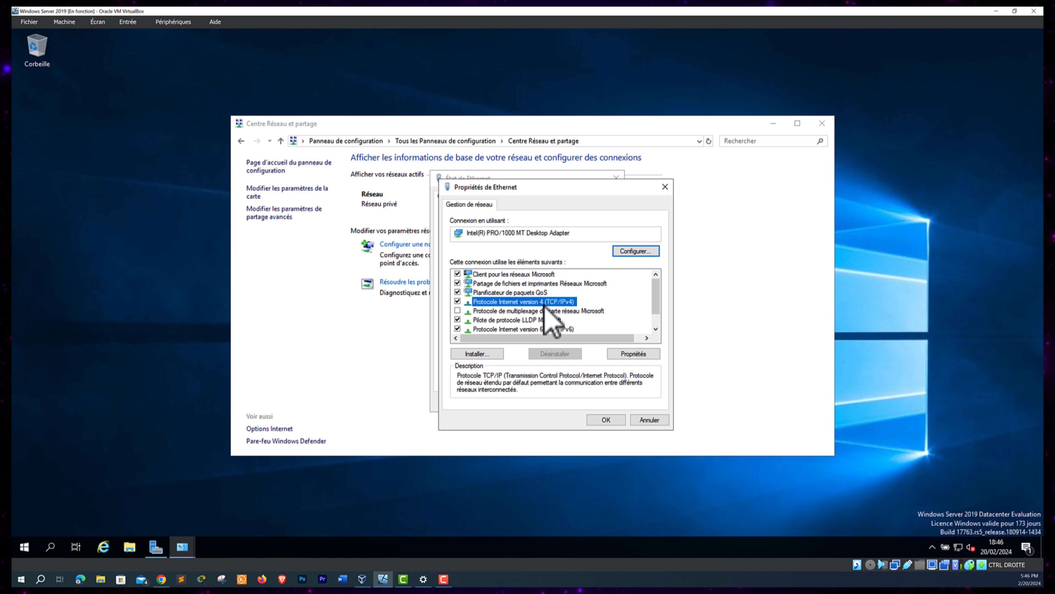
{"action": "left_click", "coordinate": [639, 355]}
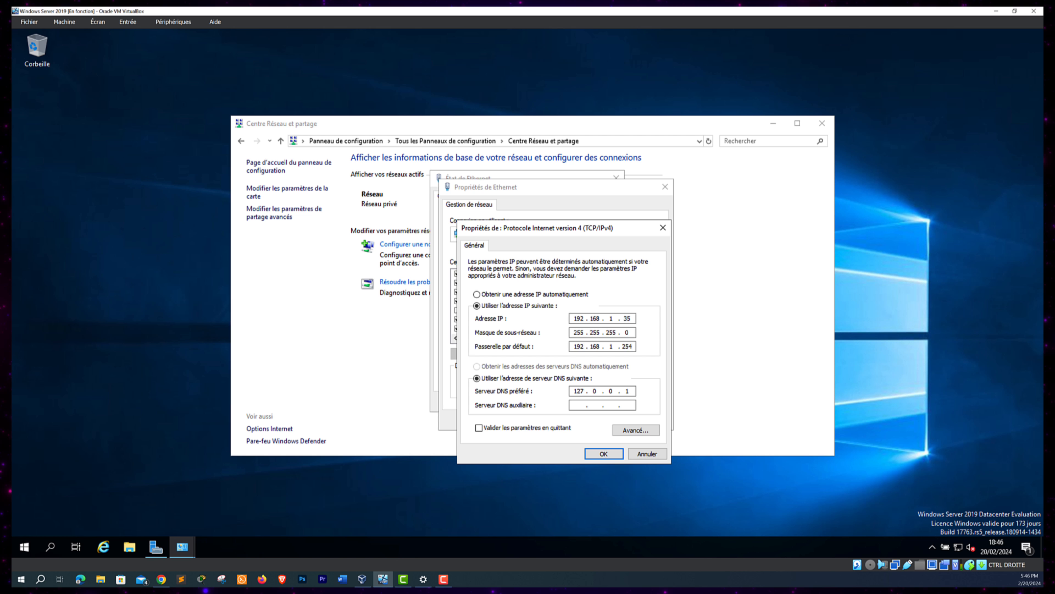
Step: Enable validation of the IPv4 settings on exit, confirm them, and close all the network windows
{"action": "left_click_drag", "start_coordinate": [548, 230], "coordinate": [524, 189]}
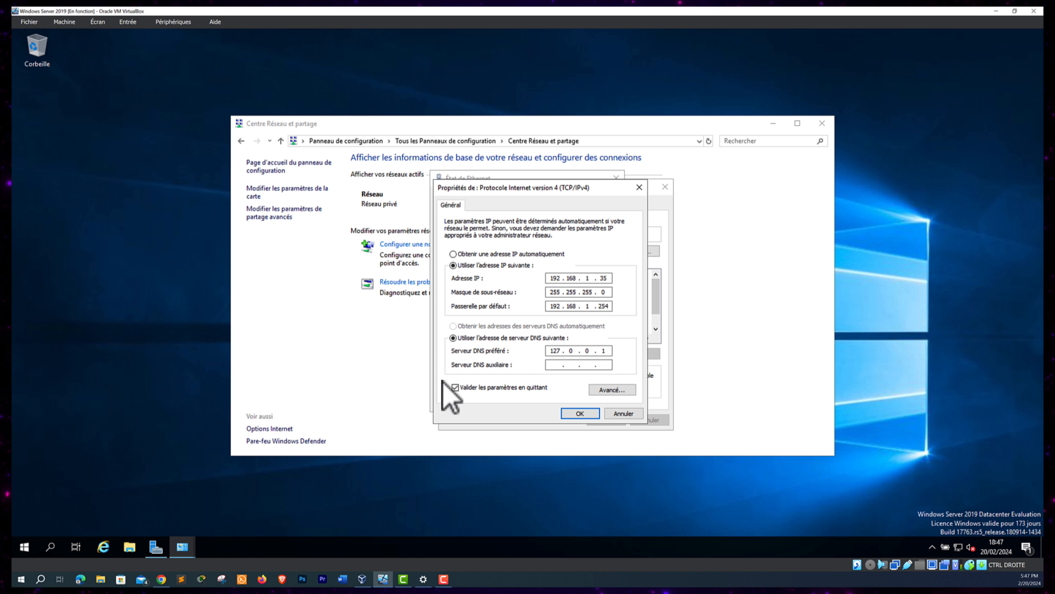
{"action": "left_click", "coordinate": [580, 413]}
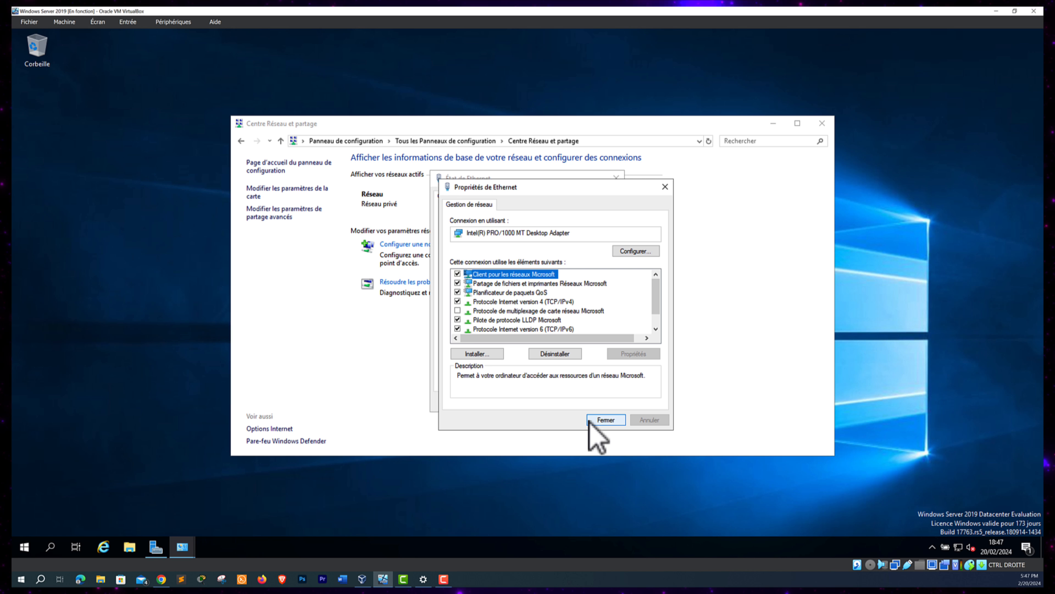
{"action": "left_click", "coordinate": [606, 420]}
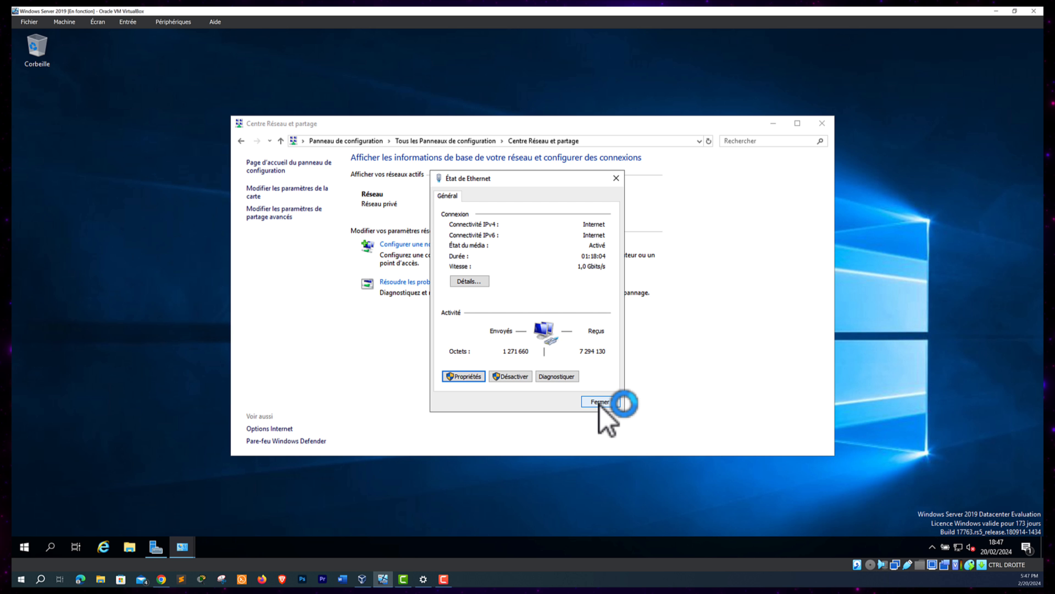
{"action": "left_click", "coordinate": [599, 402]}
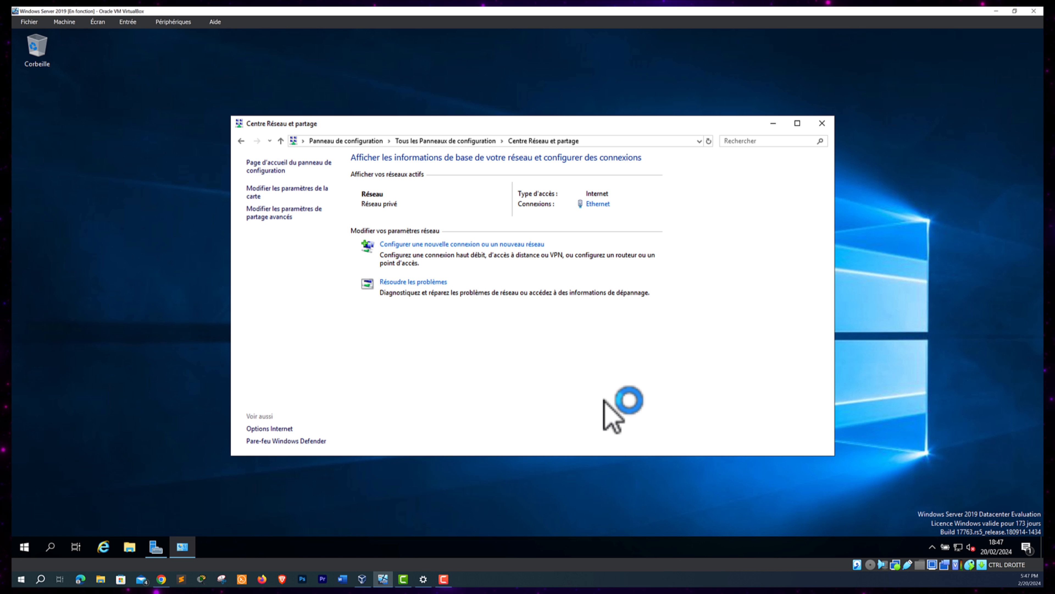
{"action": "left_click", "coordinate": [822, 123]}
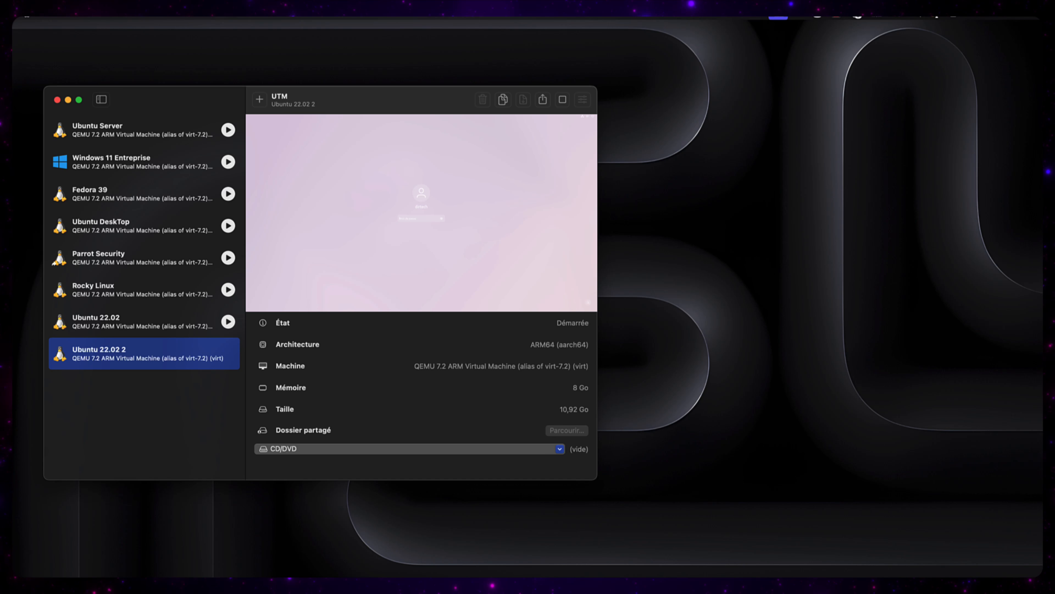
Step: Switch to the Ubuntu virtual machine and log in with the account password
{"action": "key", "text": "ctrl+Right"}
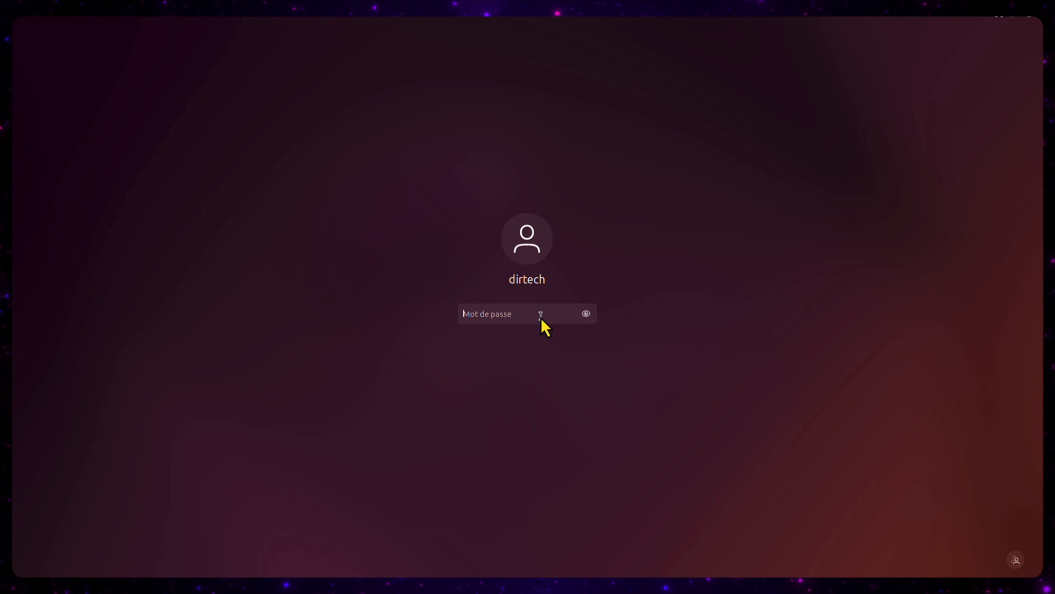
{"action": "type", "text": "••"}
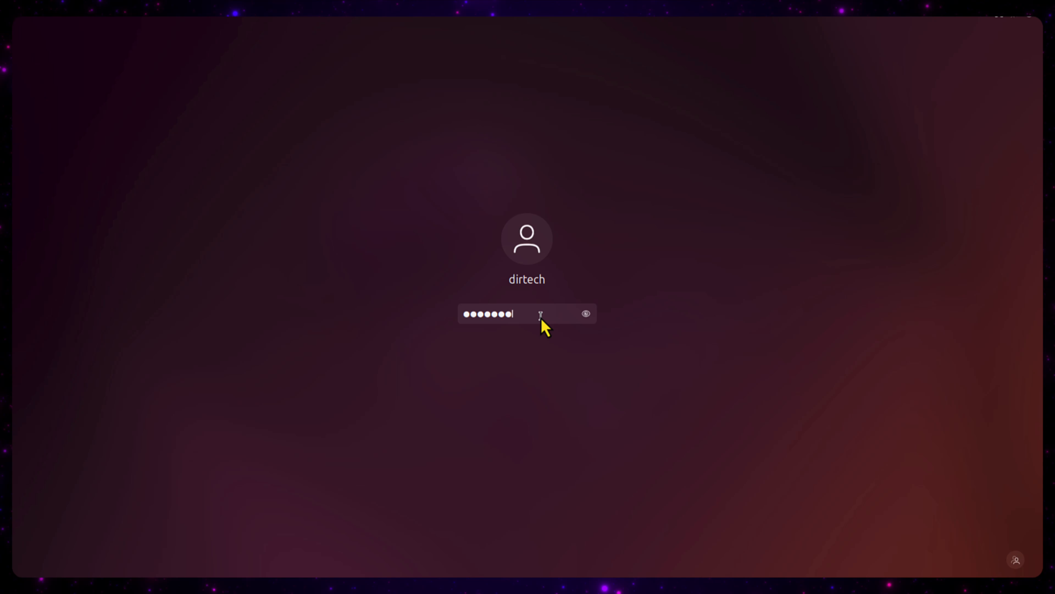
{"action": "key", "text": "Return"}
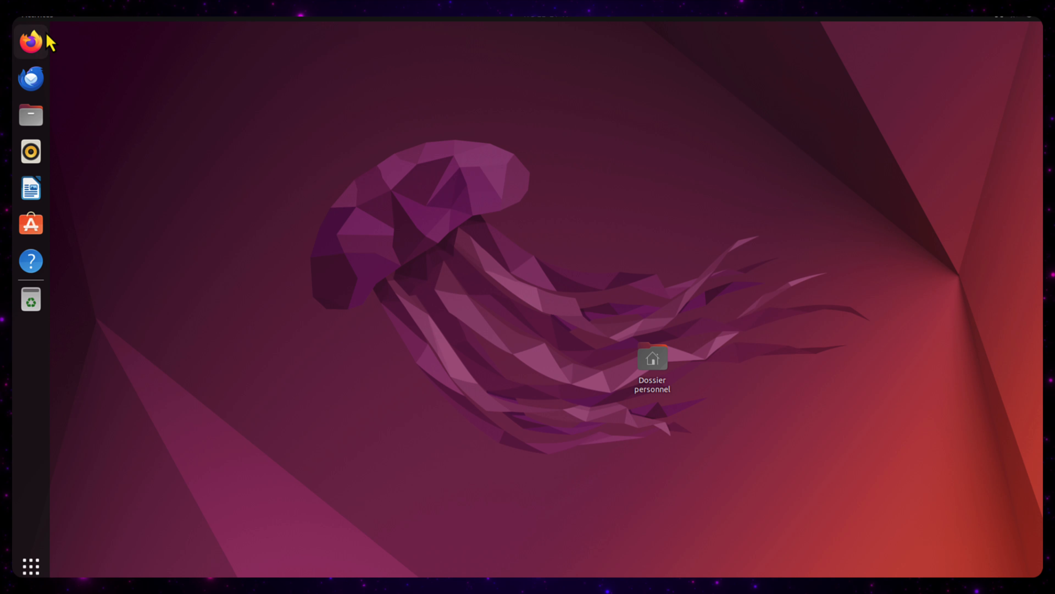
Step: Search the Ubuntu applications for the Terminal, open it, and enlarge and reposition its window on the desktop
{"action": "mouse_move", "coordinate": [16, 18]}
{"action": "left_click", "coordinate": [502, 45]}
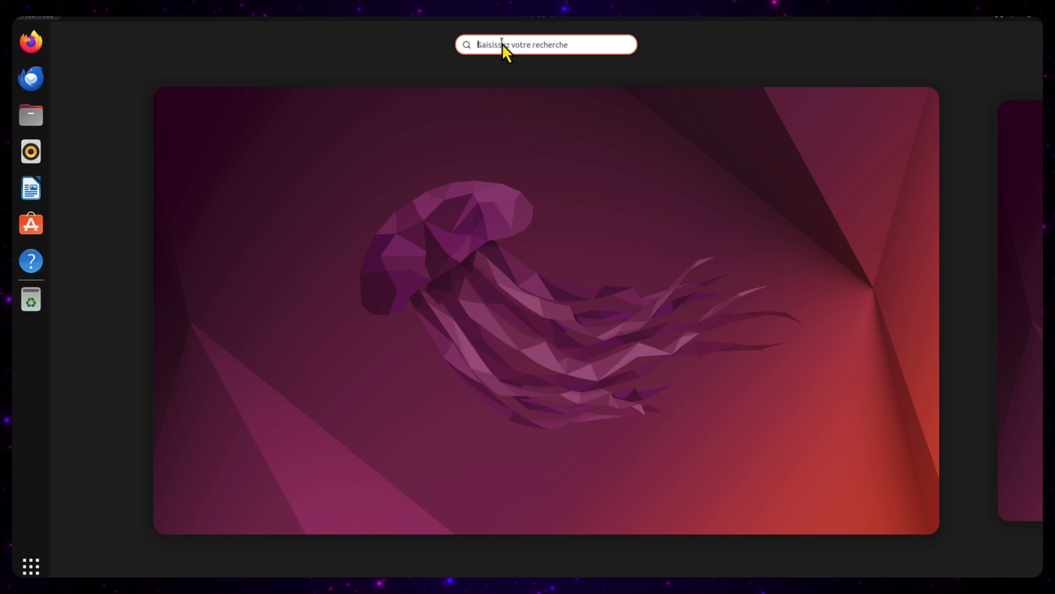
{"action": "type", "text": "terl"}
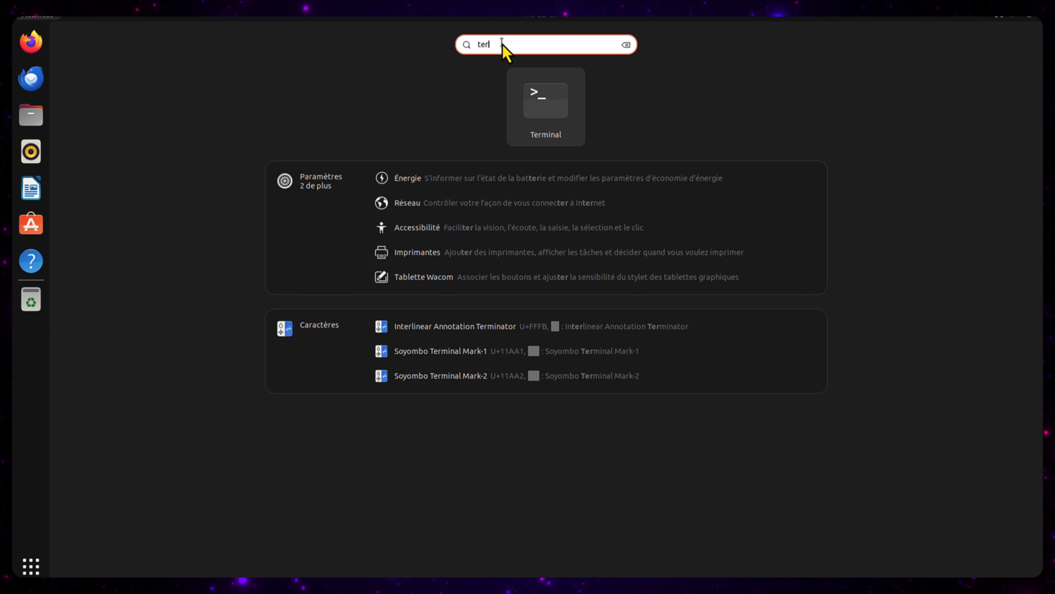
{"action": "left_click", "coordinate": [538, 112]}
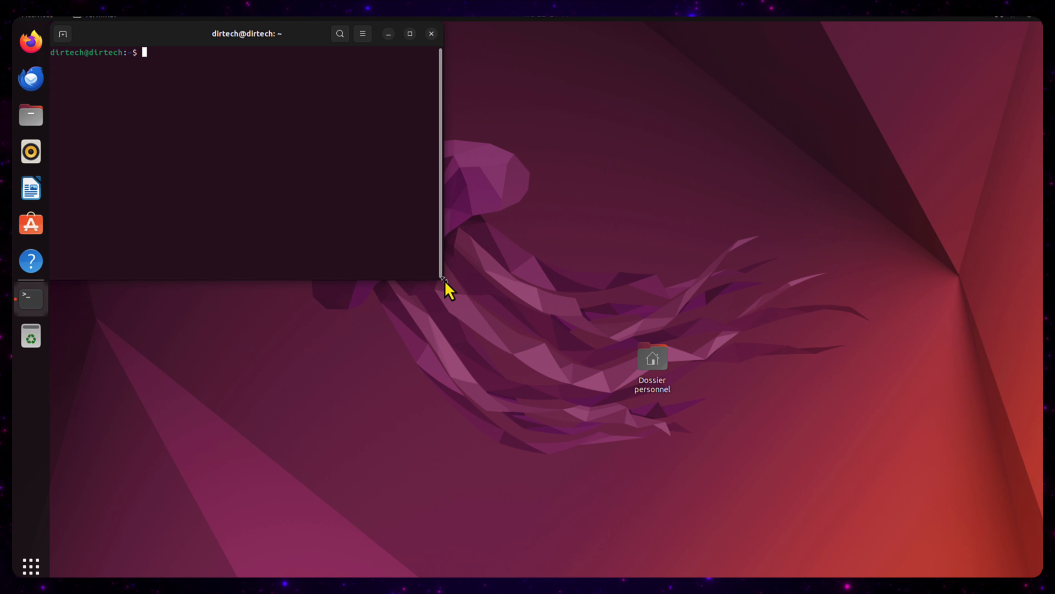
{"action": "left_click_drag", "start_coordinate": [444, 281], "coordinate": [657, 301]}
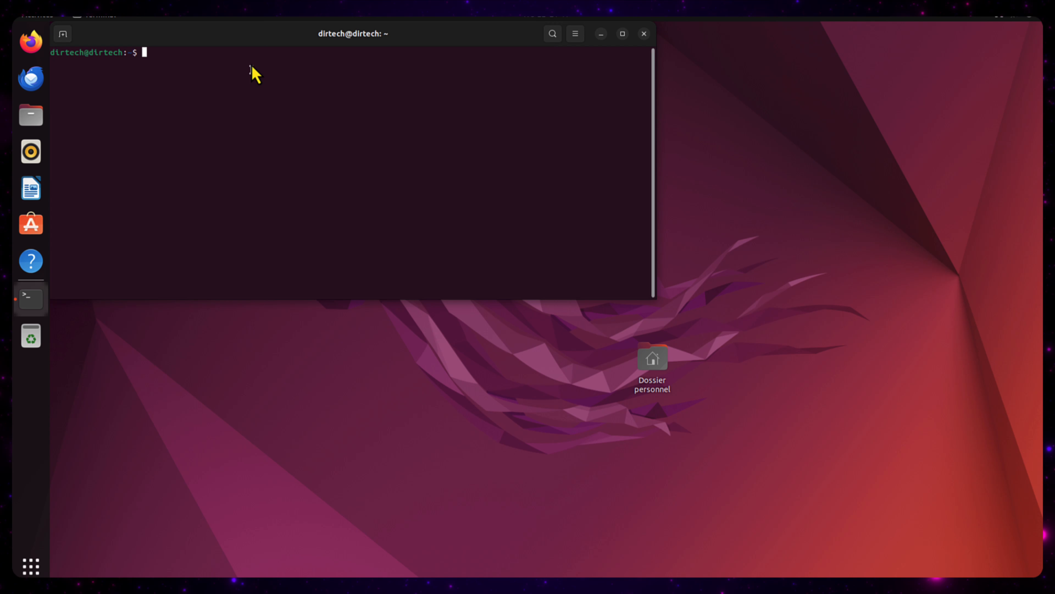
{"action": "left_click_drag", "start_coordinate": [256, 36], "coordinate": [301, 88]}
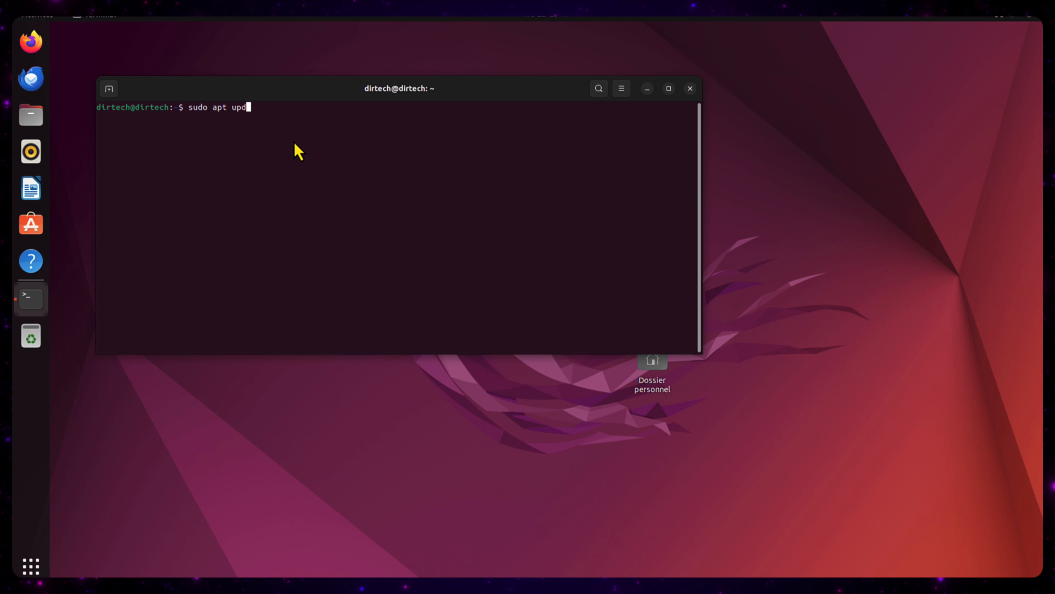
Step: Refresh the package lists with sudo apt update, entering the account password, and upgrade the packages with sudo apt upgrade
{"action": "key", "text": "Return"}
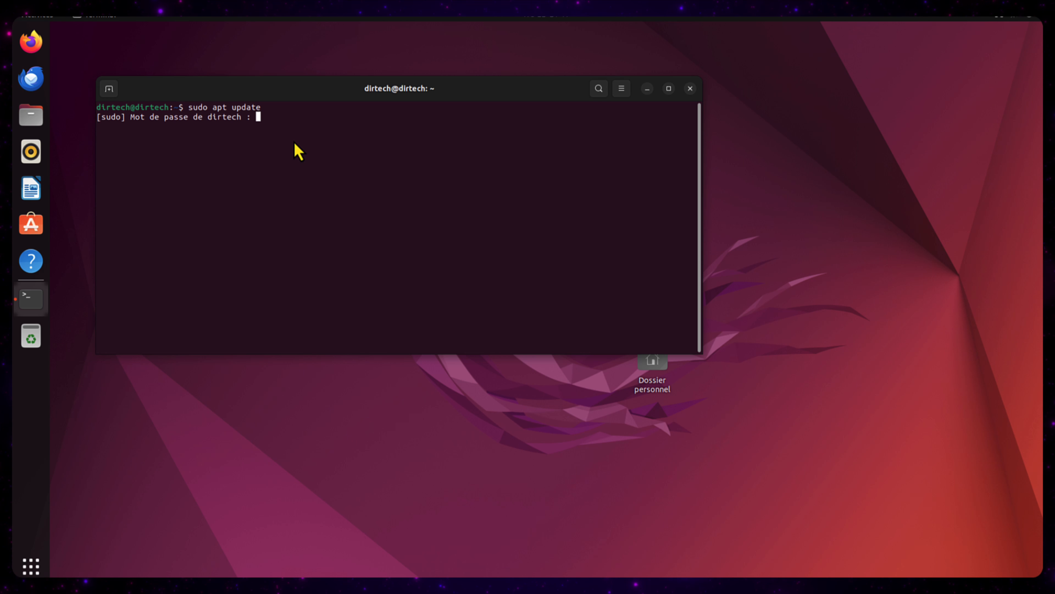
{"action": "key", "text": "Return"}
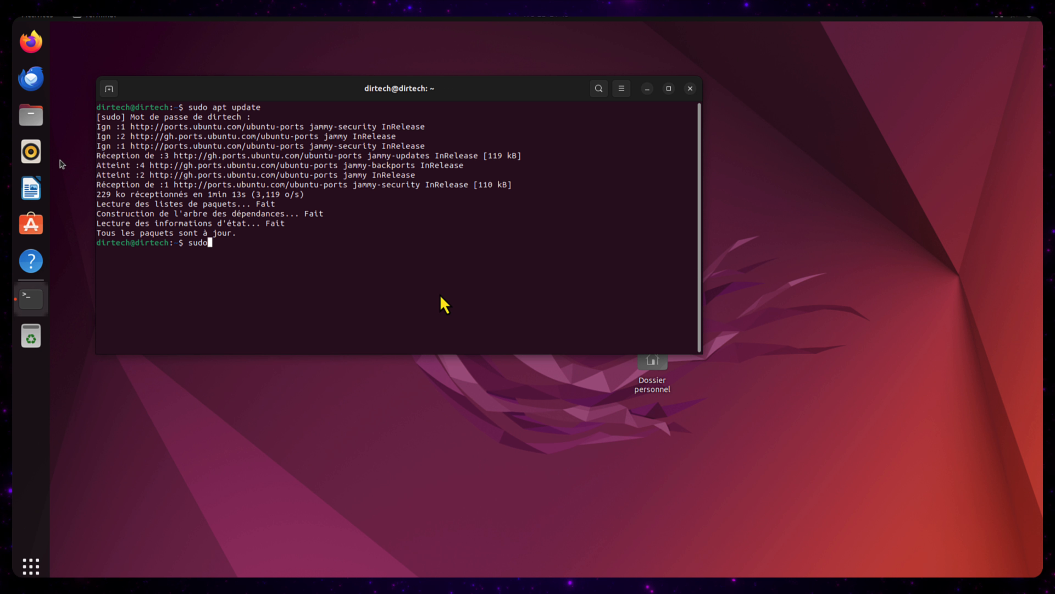
{"action": "type", "text": "apt upgrade"}
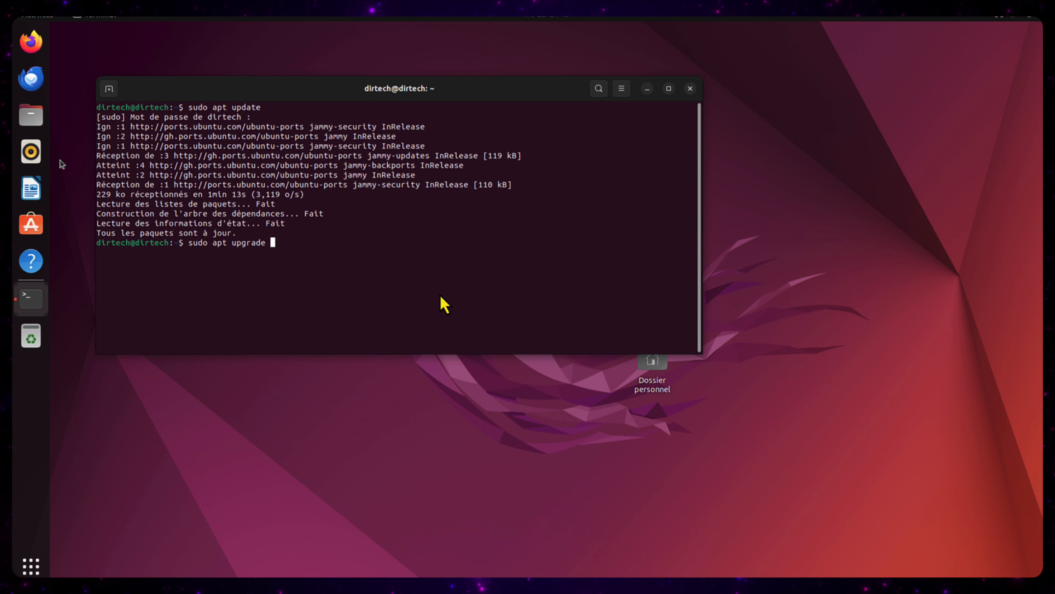
{"action": "key", "text": "Return"}
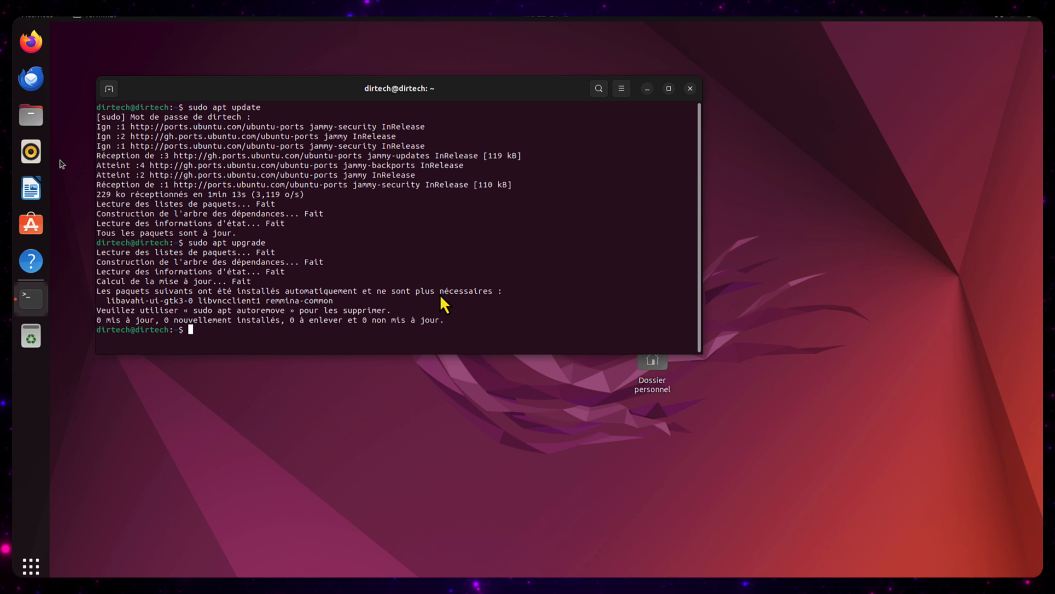
{"action": "key", "text": "Return"}
{"action": "key", "text": "Return"}
{"action": "key", "text": "Return"}
{"action": "key", "text": "Return"}
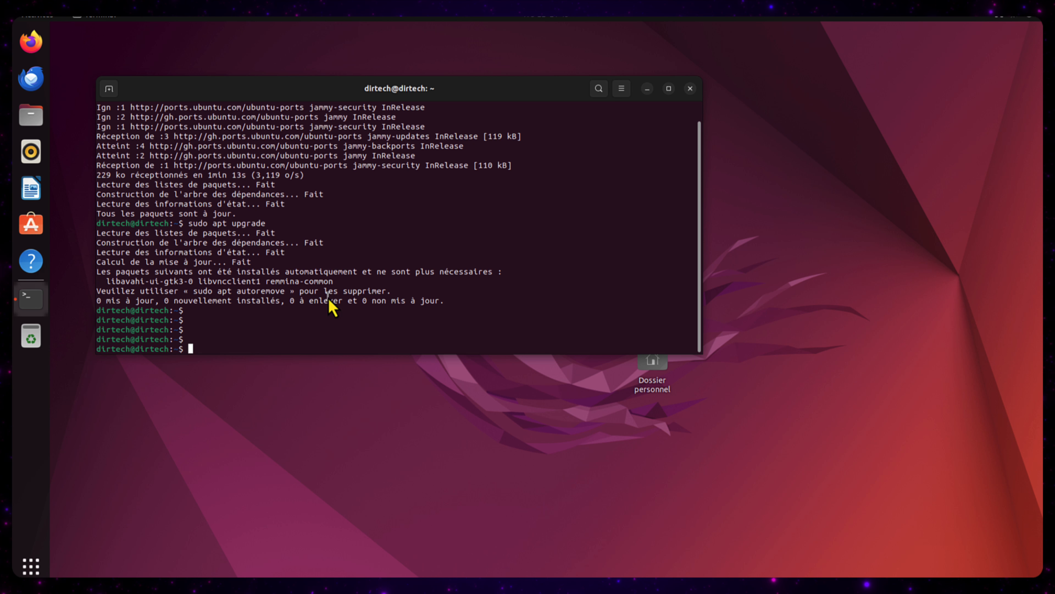
Step: Install Remmina with sudo apt install remmina, accept the installation with O, and close the terminal
{"action": "type", "text": "sudo ap"}
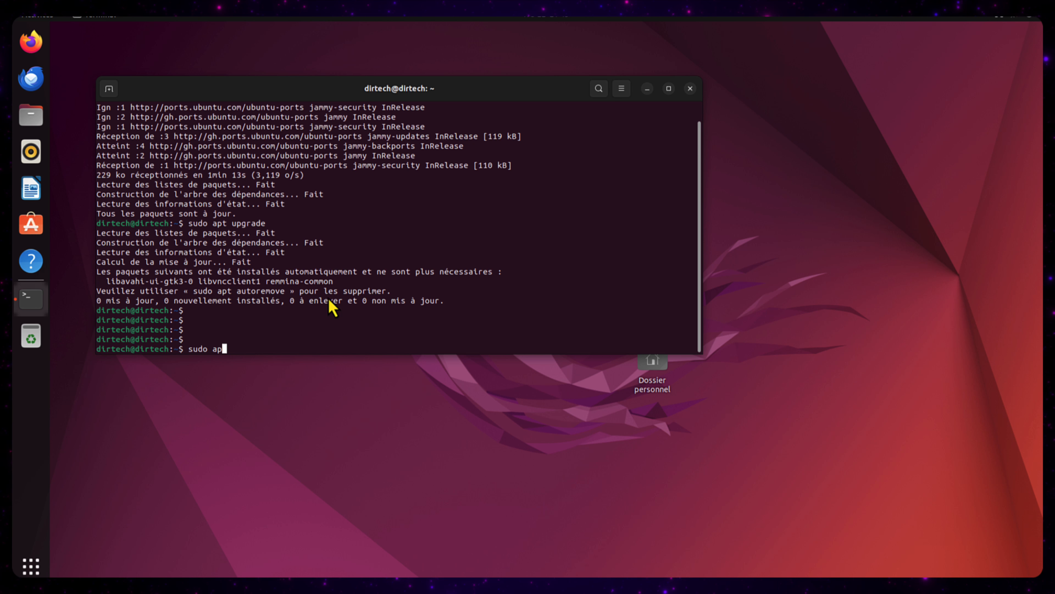
{"action": "type", "text": "t install re"}
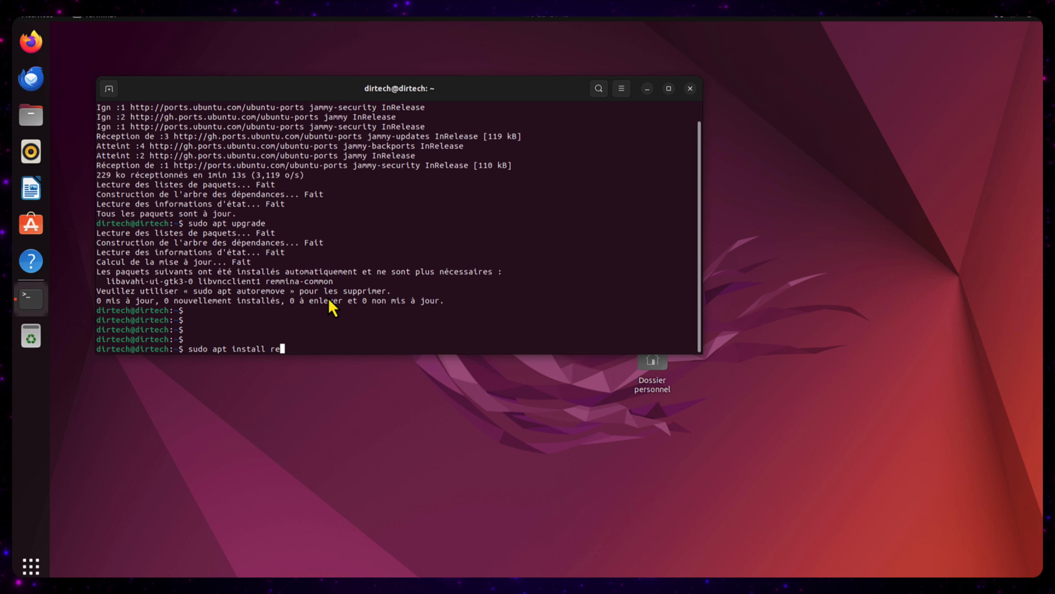
{"action": "type", "text": "mmina"}
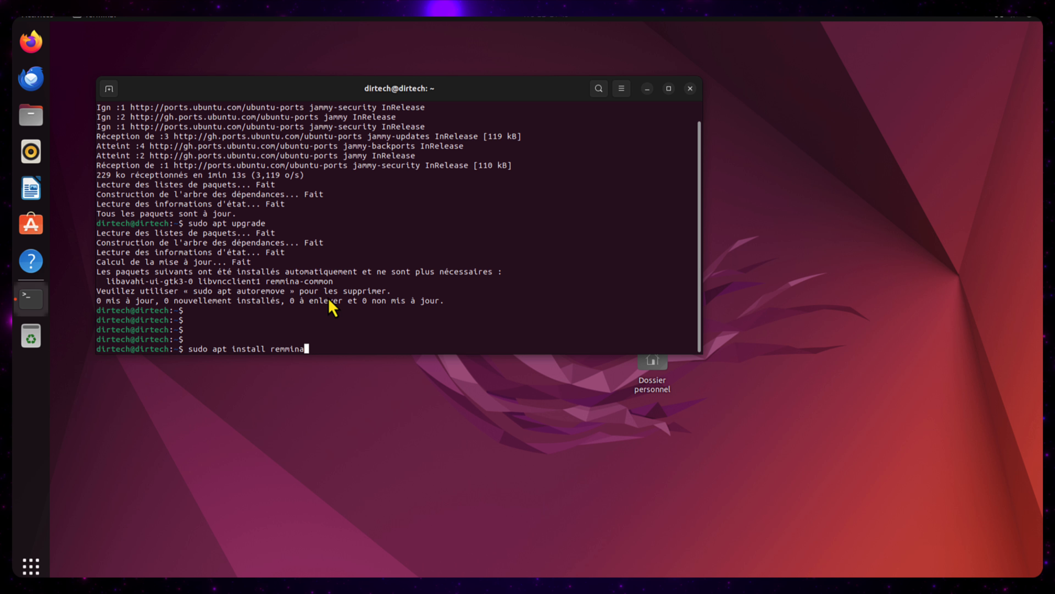
{"action": "key", "text": "Return"}
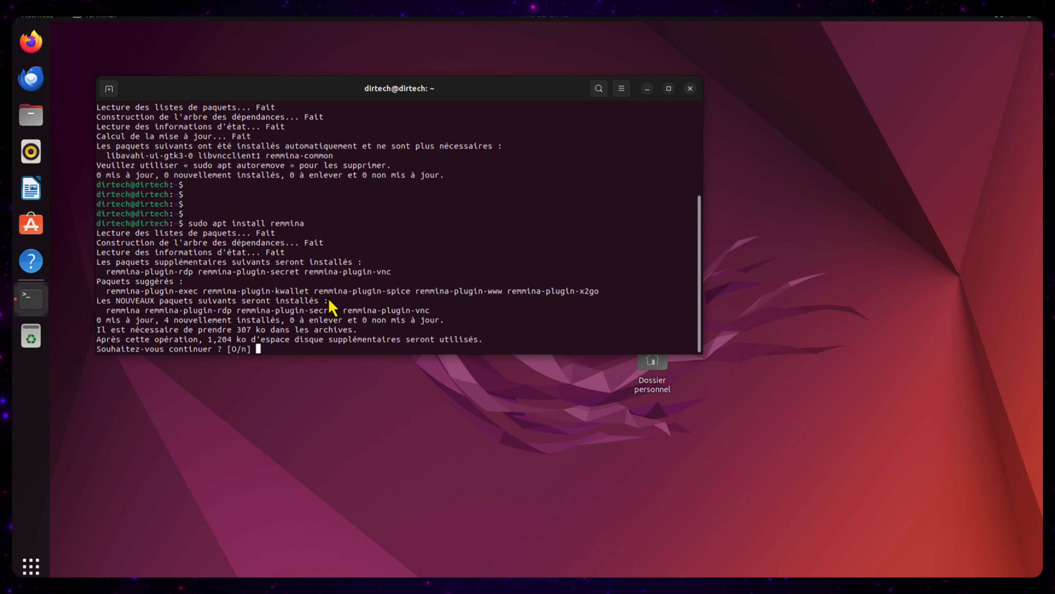
{"action": "type", "text": "O"}
{"action": "key", "text": "Return"}
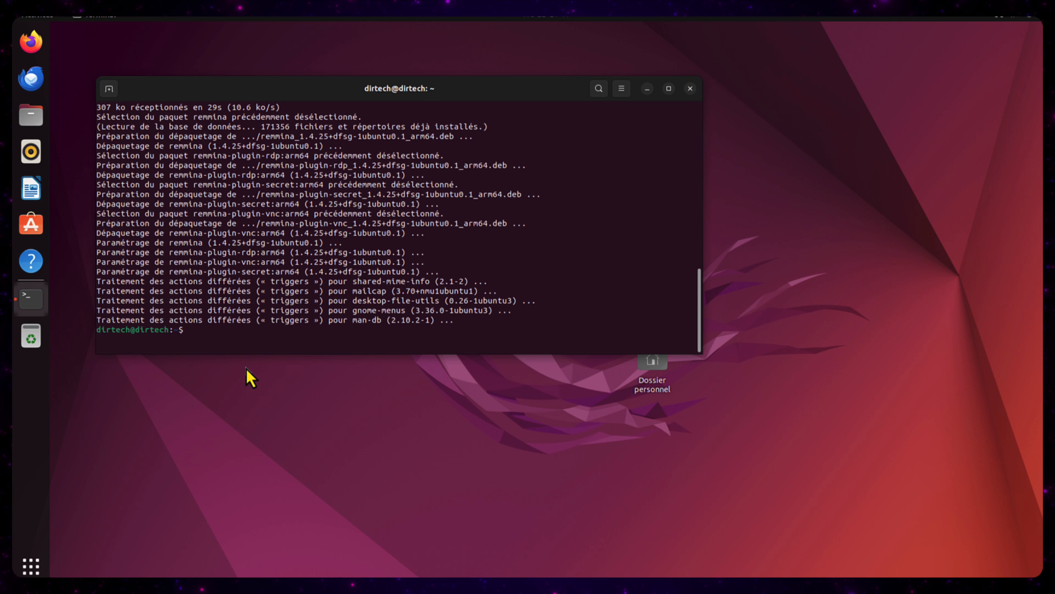
{"action": "key", "text": "Return"}
{"action": "key", "text": "Return"}
{"action": "key", "text": "Return"}
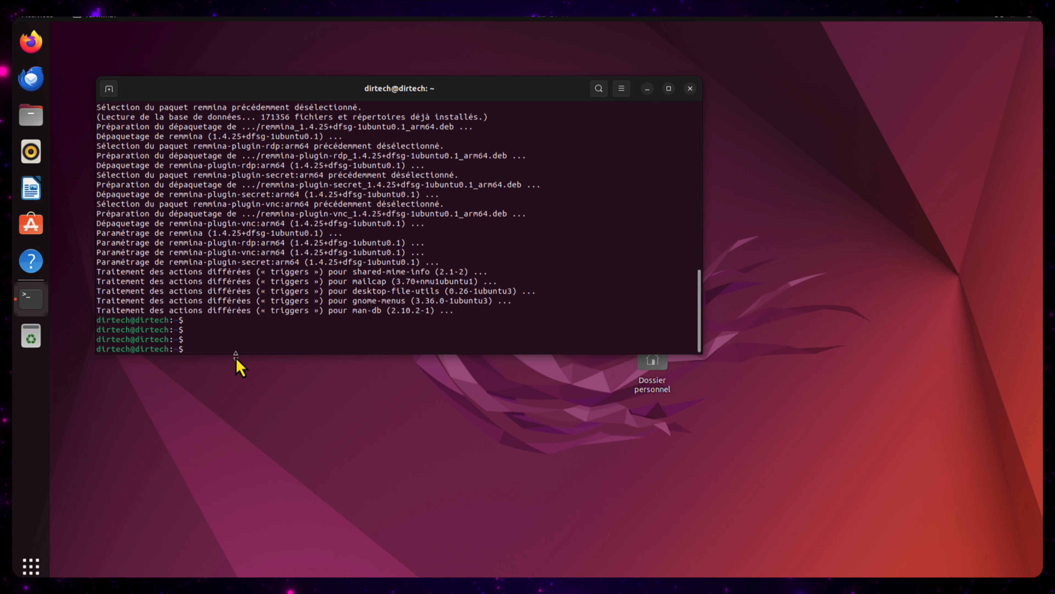
{"action": "left_click", "coordinate": [690, 88]}
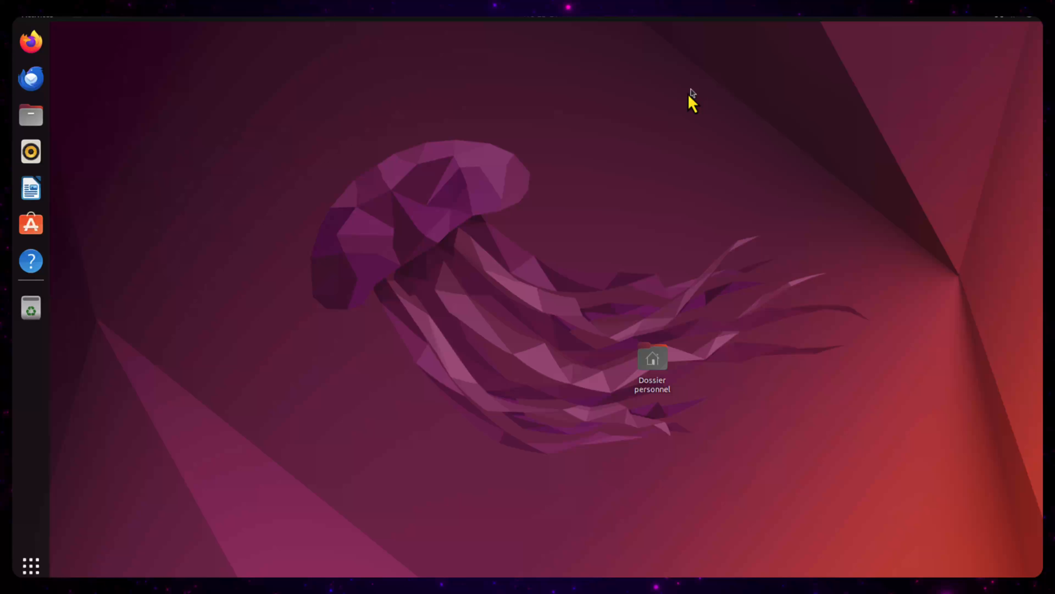
Step: Search the applications for Remmina, launch it, and enlarge and reposition its window
{"action": "left_click", "coordinate": [31, 18]}
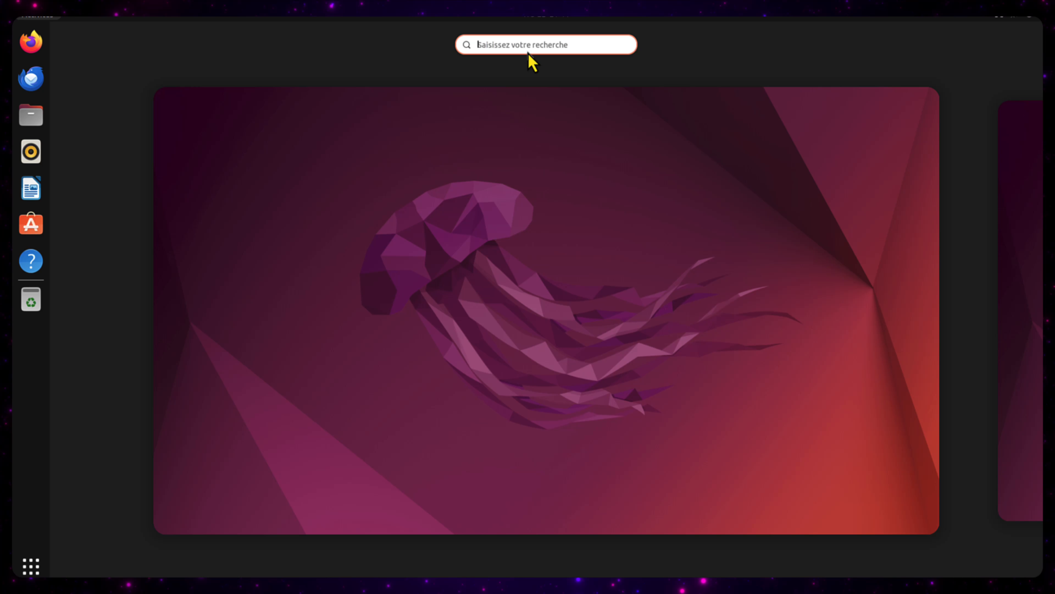
{"action": "type", "text": "remm"}
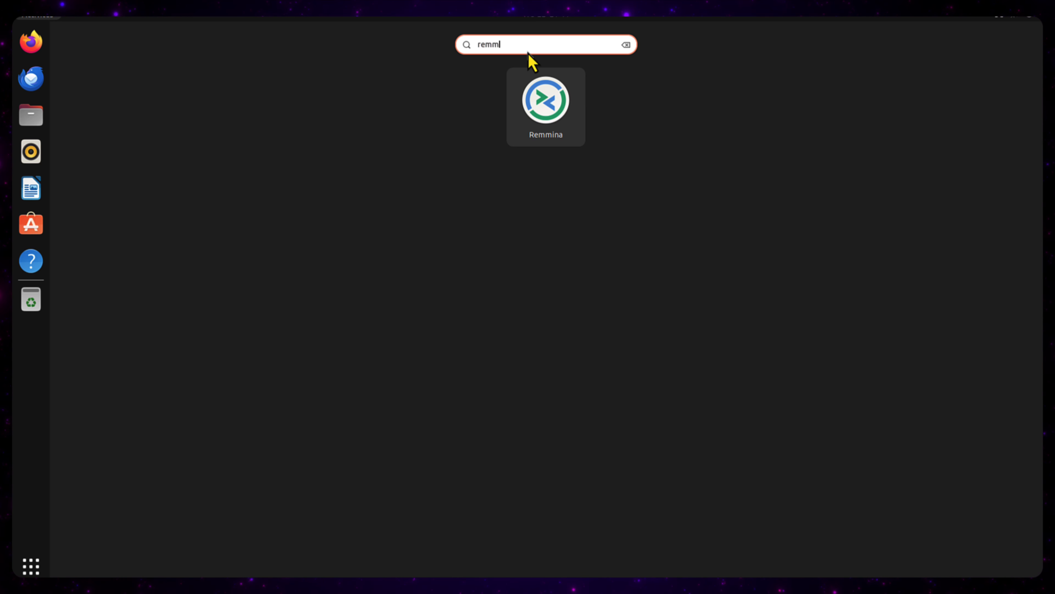
{"action": "left_click", "coordinate": [542, 114]}
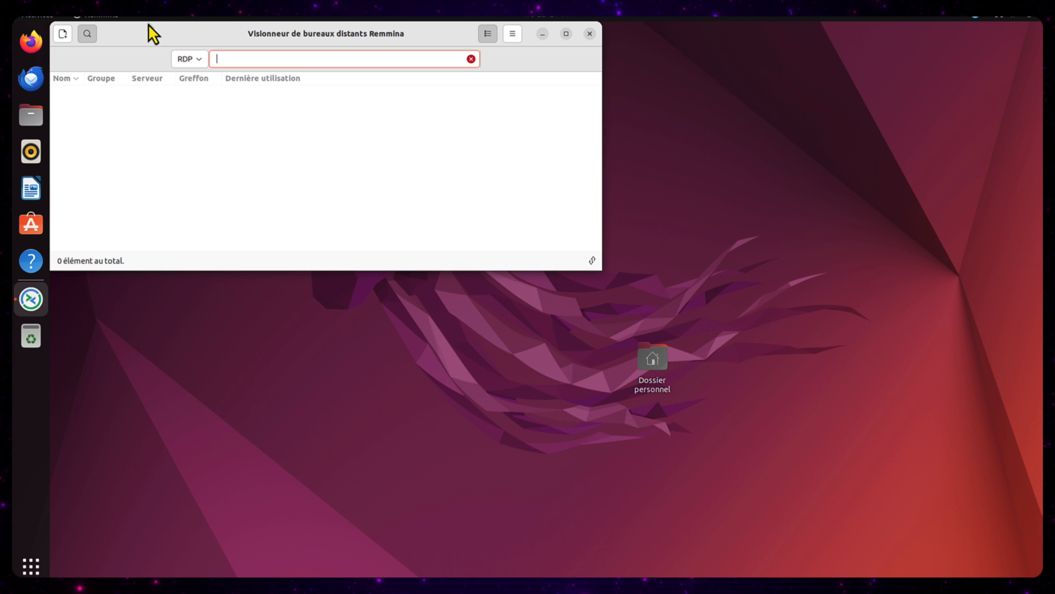
{"action": "left_click_drag", "start_coordinate": [148, 25], "coordinate": [215, 64]}
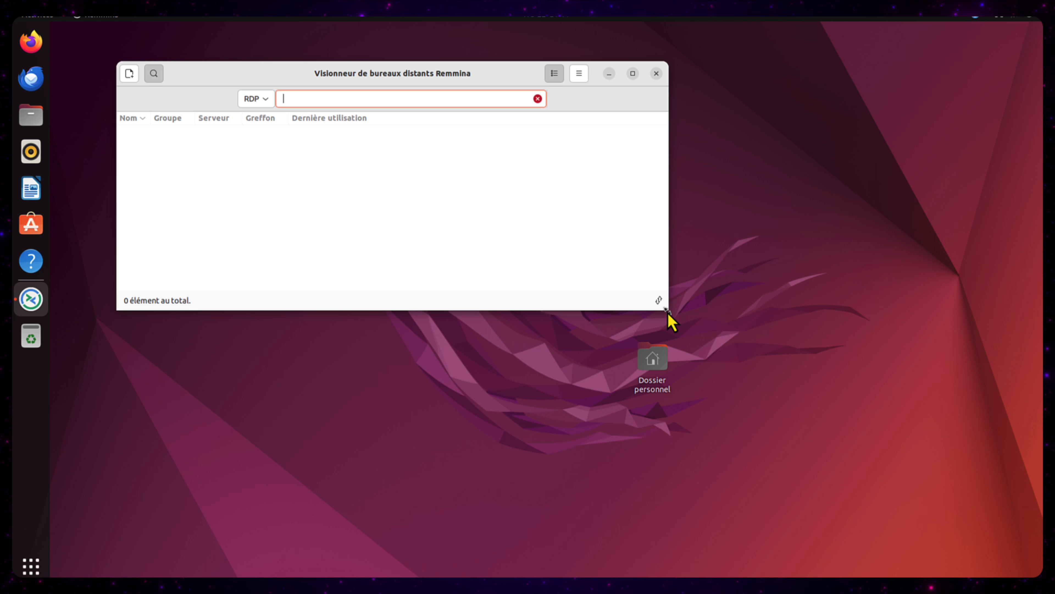
{"action": "left_click_drag", "start_coordinate": [668, 312], "coordinate": [727, 395]}
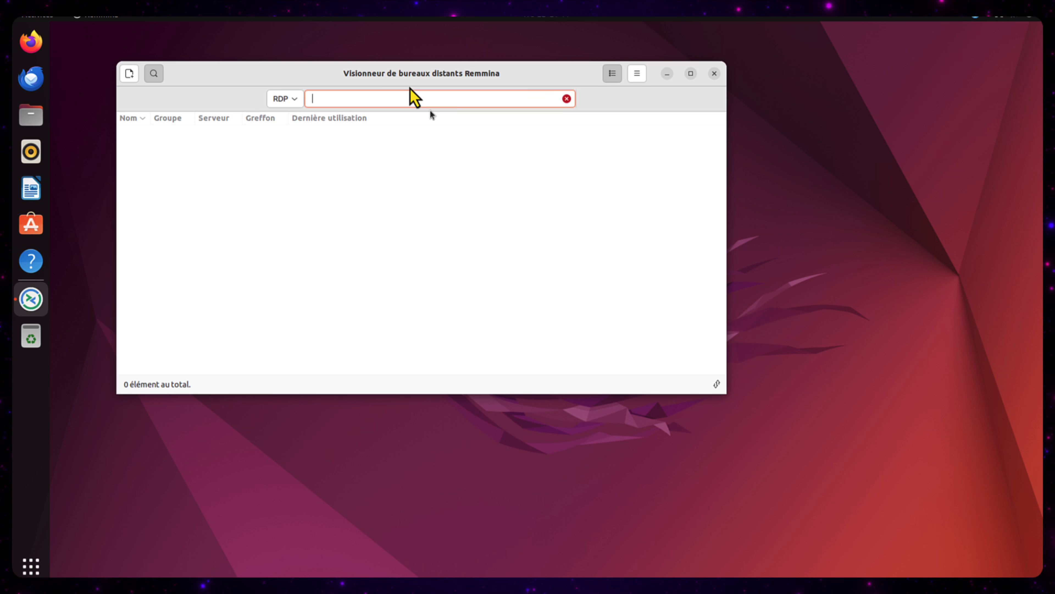
{"action": "left_click_drag", "start_coordinate": [366, 85], "coordinate": [350, 77]}
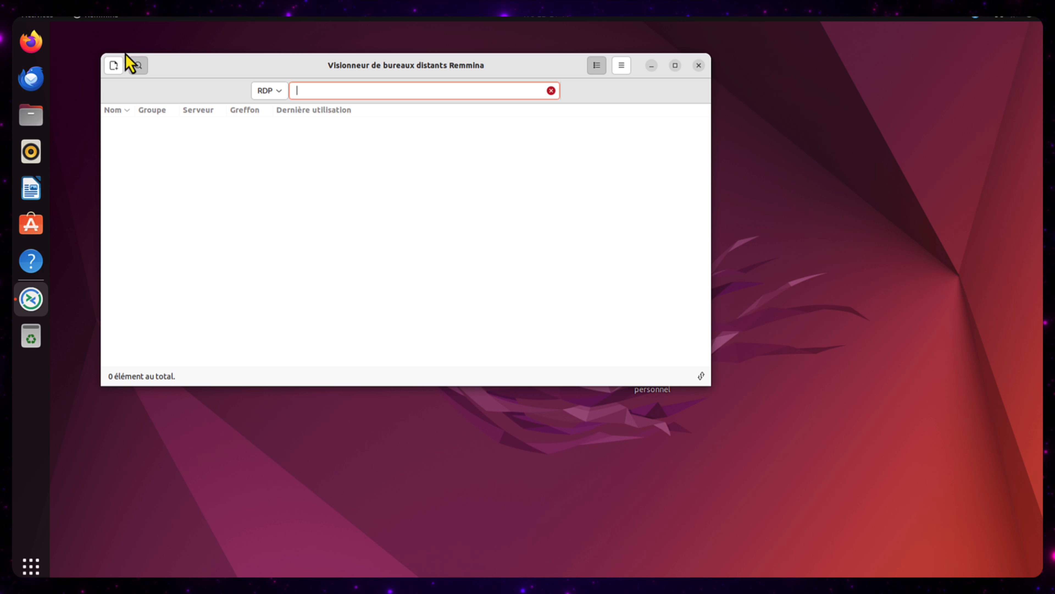
Step: Create a new remote connection profile, enlarge its window, and name the profile Windows Server
{"action": "left_click", "coordinate": [114, 65]}
{"action": "left_click_drag", "start_coordinate": [195, 33], "coordinate": [263, 57]}
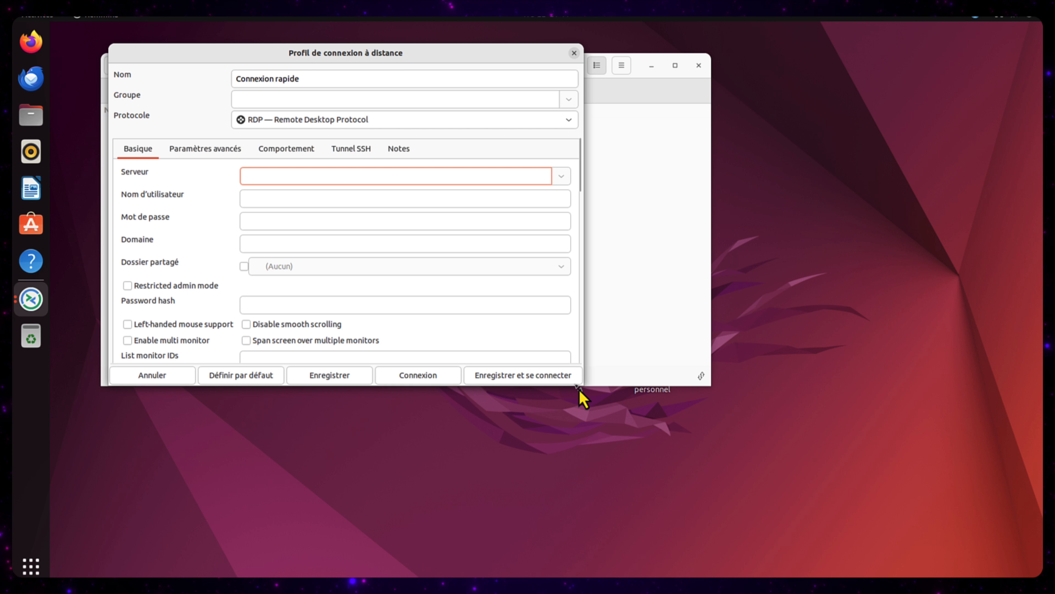
{"action": "mouse_move", "coordinate": [580, 391]}
{"action": "left_mouse_down"}
{"action": "mouse_move", "coordinate": [707, 557]}
{"action": "mouse_move", "coordinate": [756, 553]}
{"action": "left_mouse_up"}
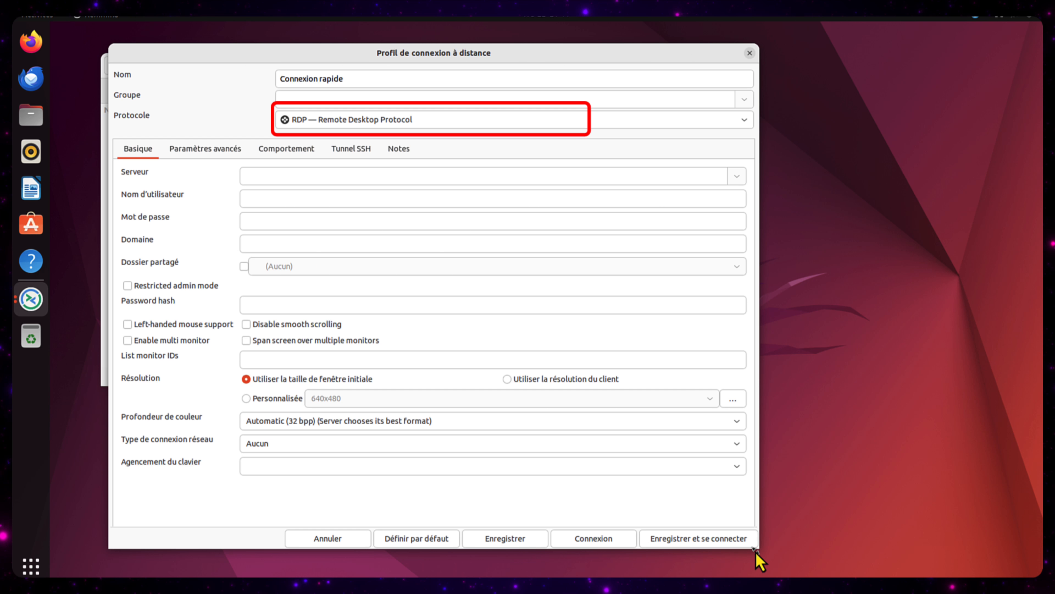
{"action": "triple_click", "coordinate": [333, 78]}
{"action": "type", "text": "W"}
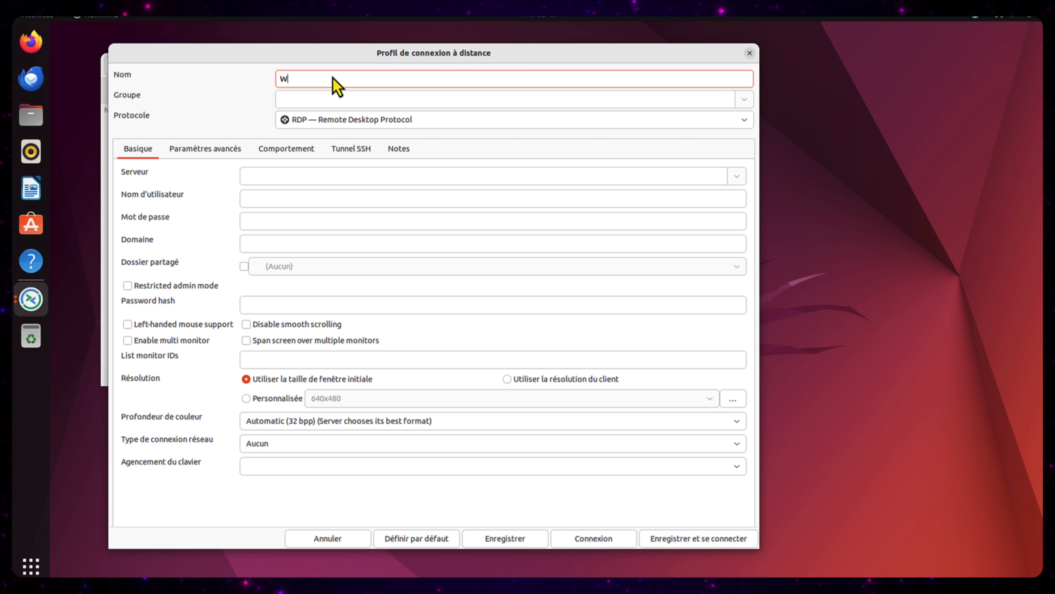
{"action": "type", "text": "indows "}
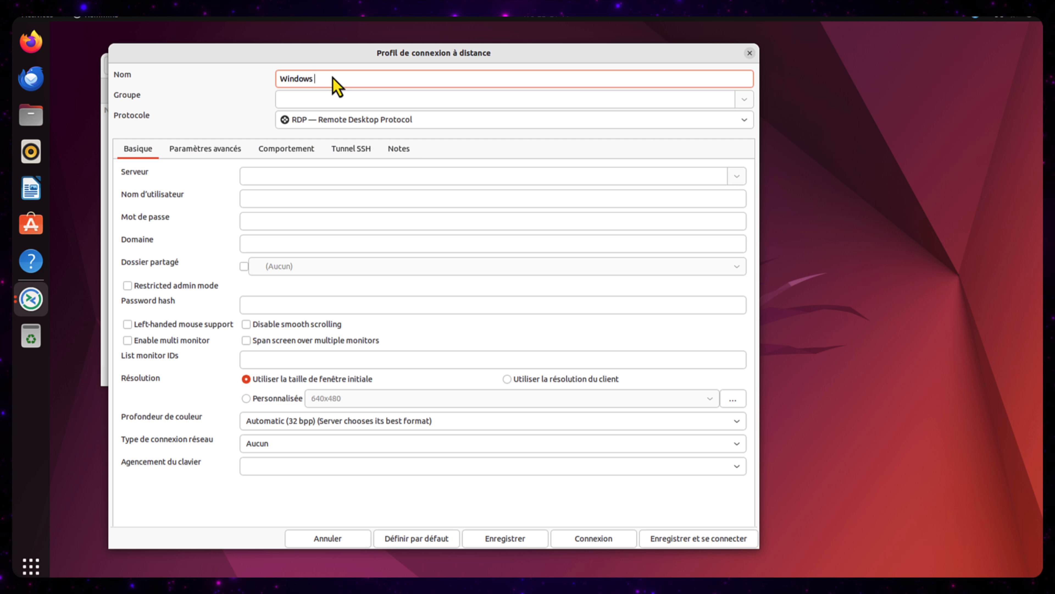
{"action": "type", "text": "Server"}
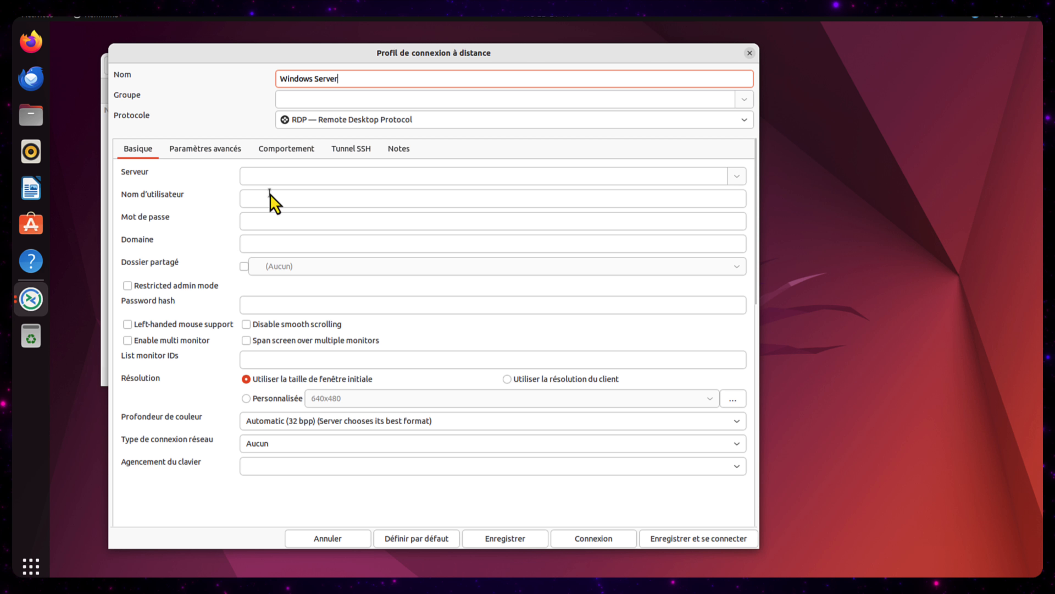
Step: Set the profile's server to 192.168.1.35 and its user name to Administrateur
{"action": "left_click", "coordinate": [267, 175]}
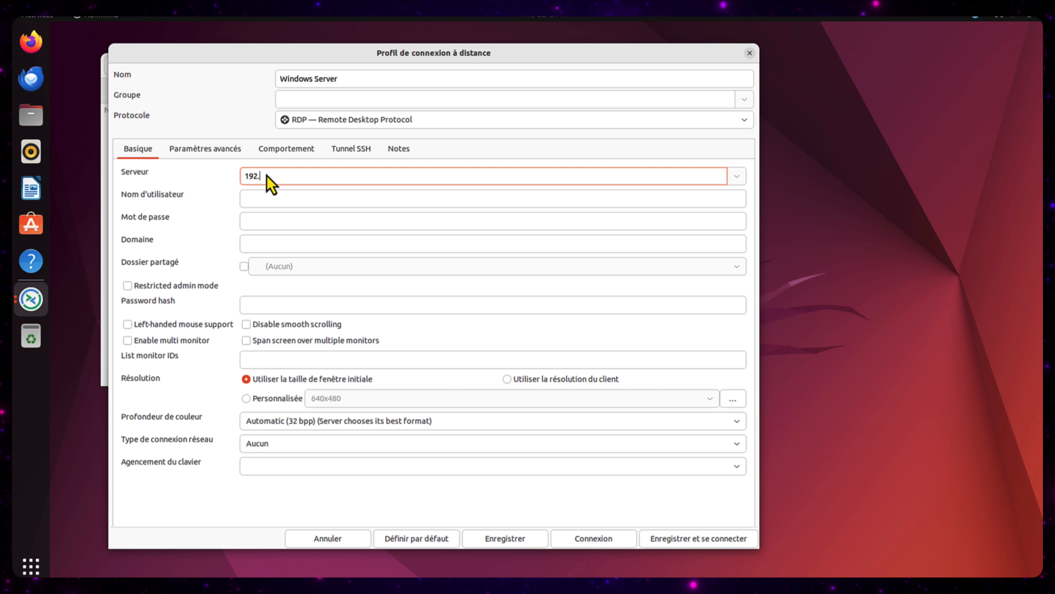
{"action": "type", "text": "192.168."}
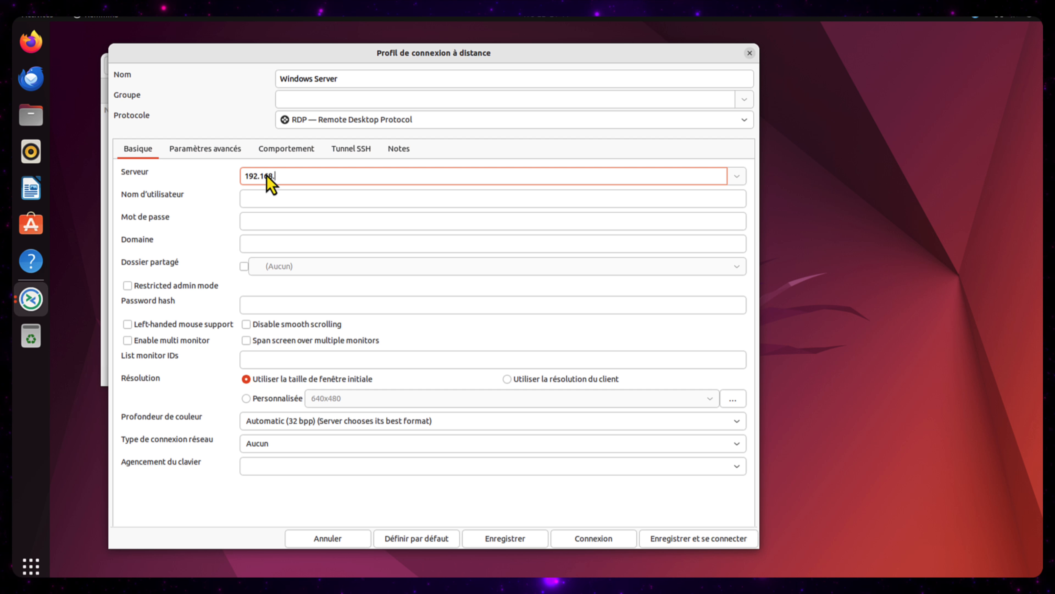
{"action": "type", "text": "1."}
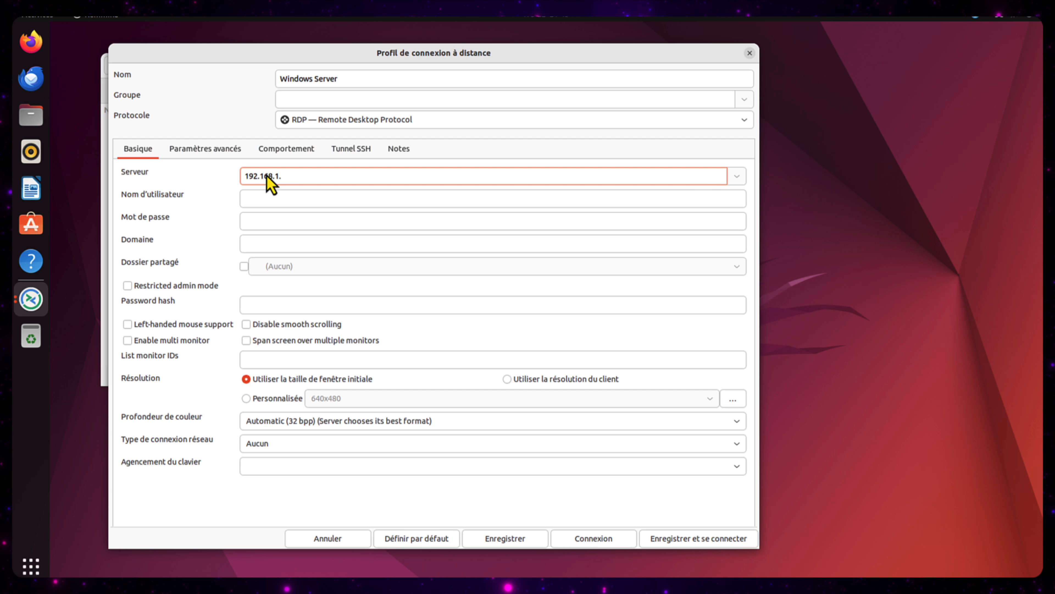
{"action": "type", "text": "35"}
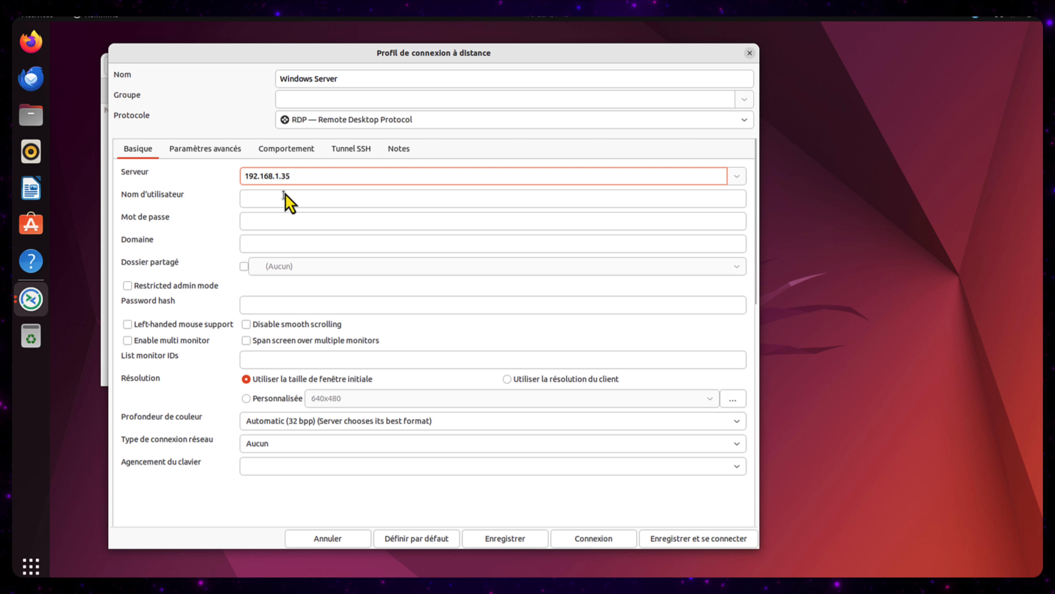
{"action": "left_click", "coordinate": [273, 202]}
{"action": "type", "text": "A"}
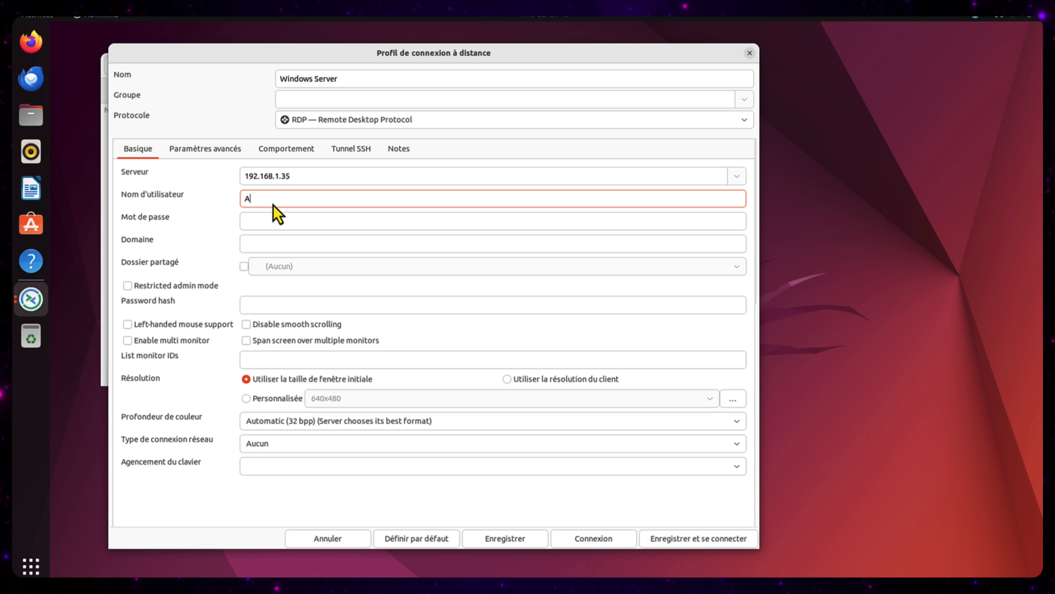
{"action": "type", "text": "dminis"}
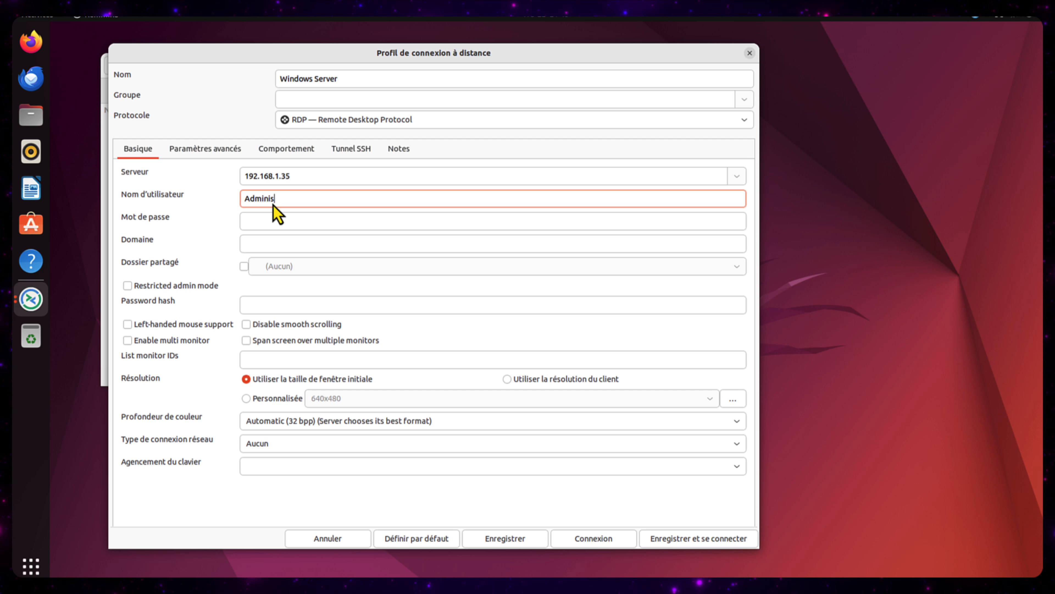
{"action": "type", "text": "trateur"}
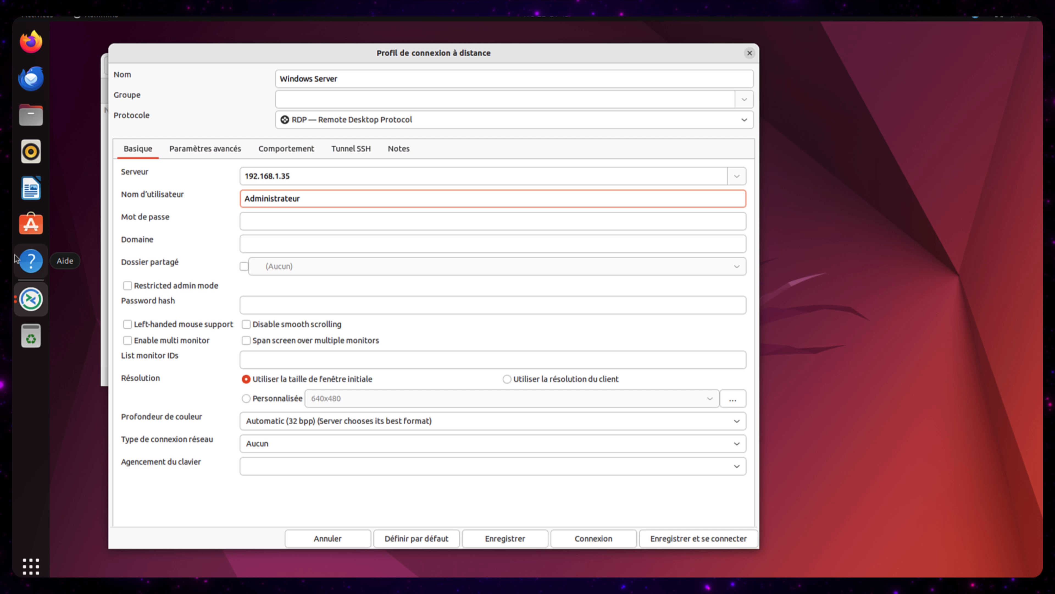
Step: Paste the account password into the Windows Server profile, keep the initial window size as resolution, and save the profile
{"action": "left_click", "coordinate": [274, 221]}
{"action": "right_click", "coordinate": [277, 221]}
{"action": "left_click", "coordinate": [314, 258]}
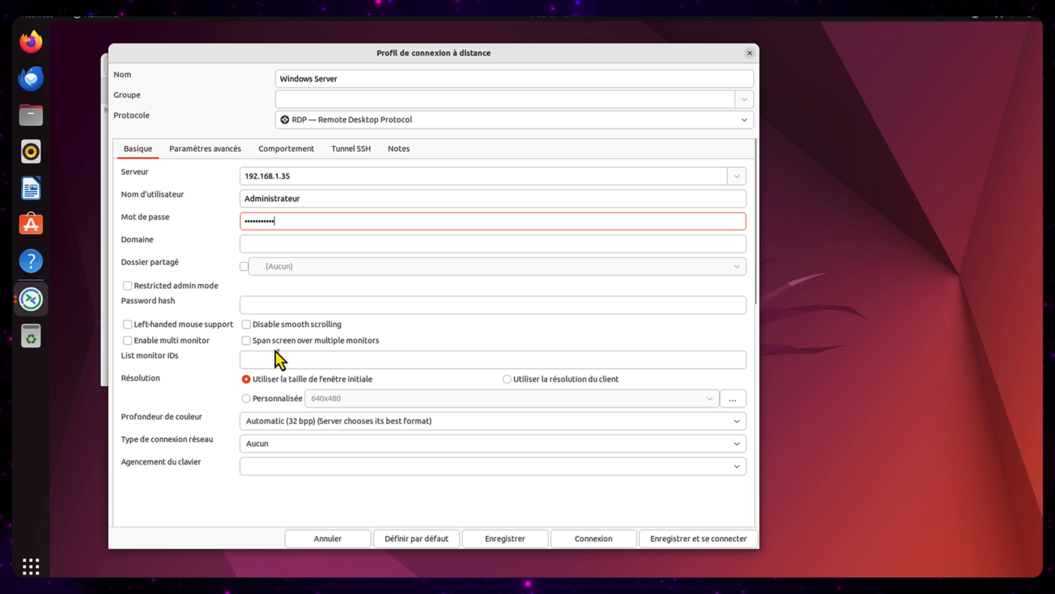
{"action": "left_click", "coordinate": [283, 380]}
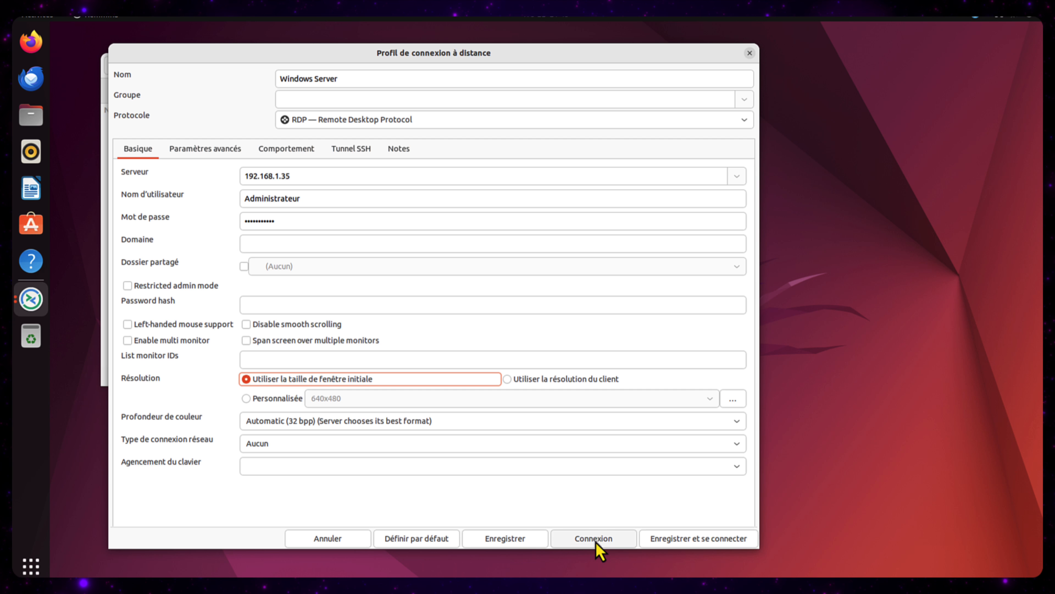
{"action": "left_click", "coordinate": [504, 539]}
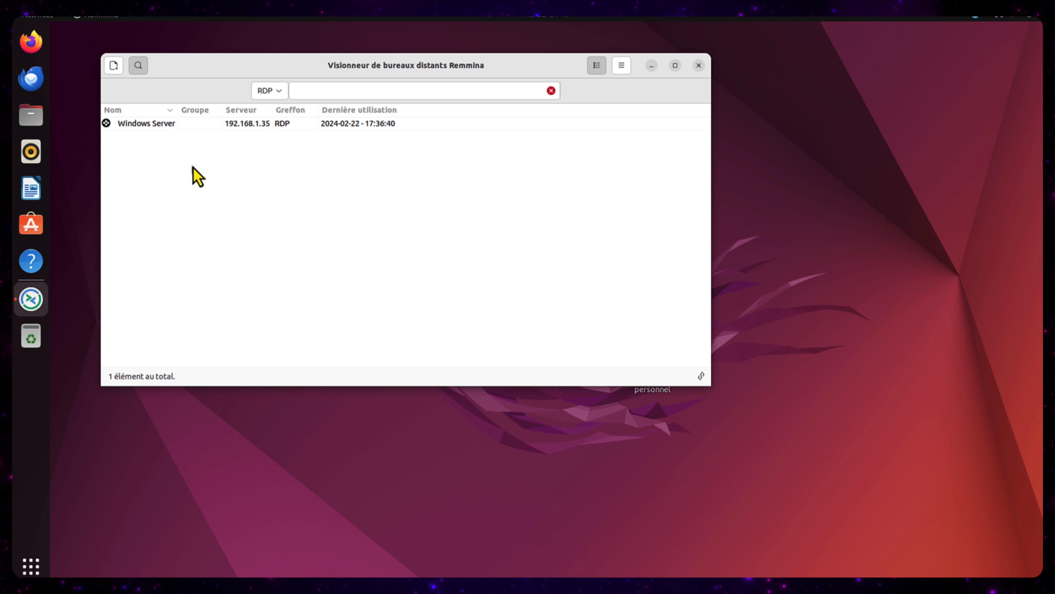
Step: Connect to the saved Windows Server profile and fit the remote desktop's resolution to an enlarged session window
{"action": "left_click", "coordinate": [161, 125]}
{"action": "right_click", "coordinate": [163, 126]}
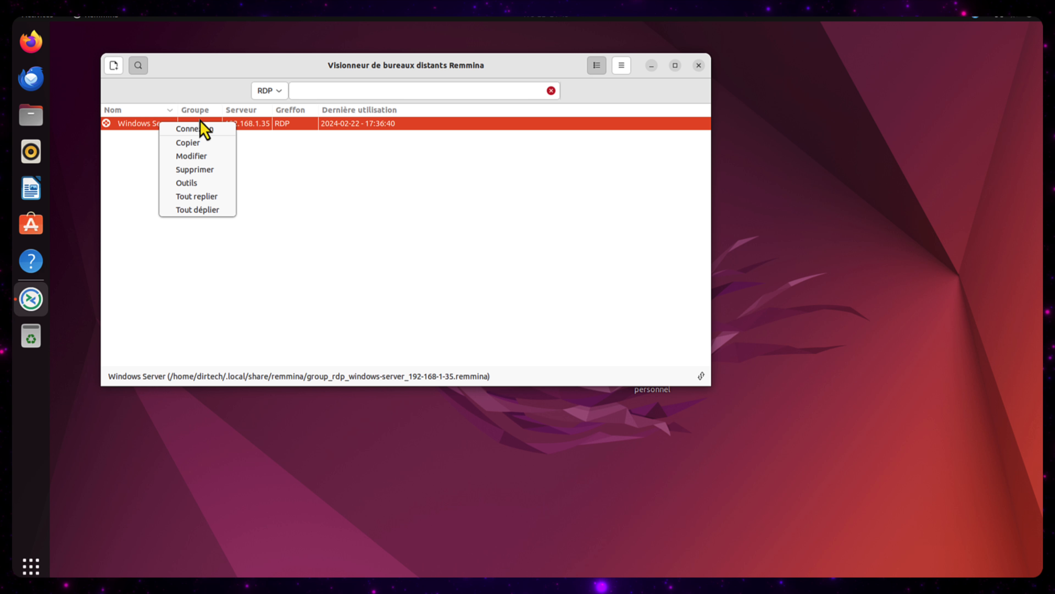
{"action": "left_click", "coordinate": [195, 129]}
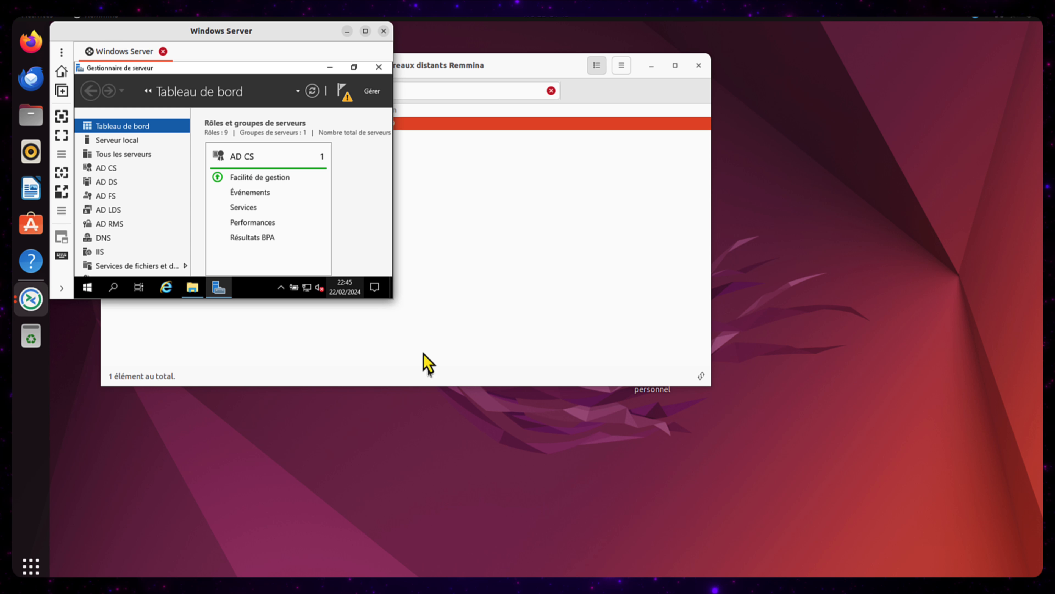
{"action": "left_click_drag", "start_coordinate": [394, 307], "coordinate": [1041, 552]}
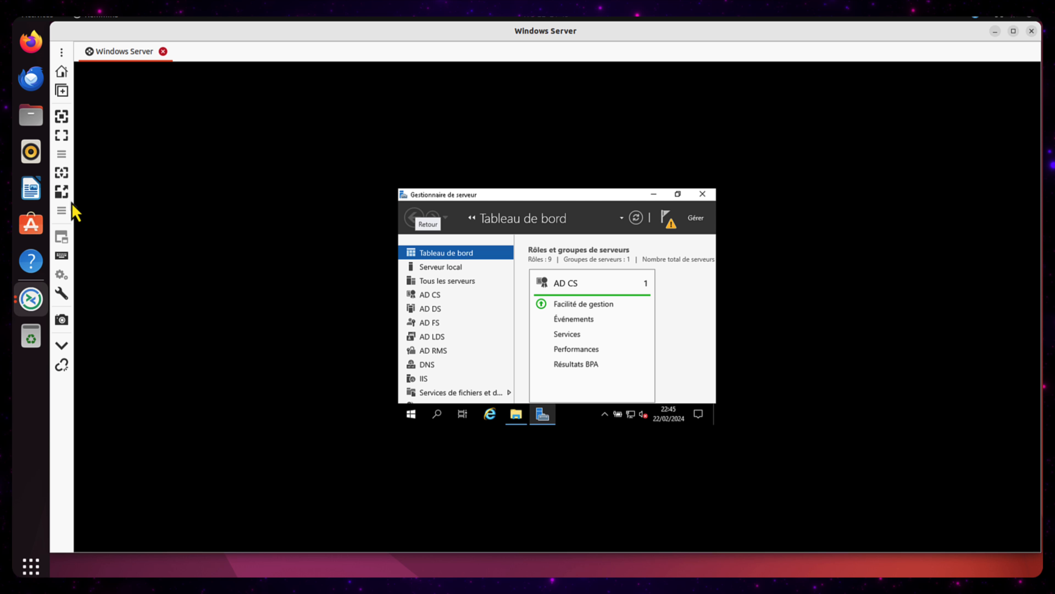
{"action": "left_click", "coordinate": [62, 173]}
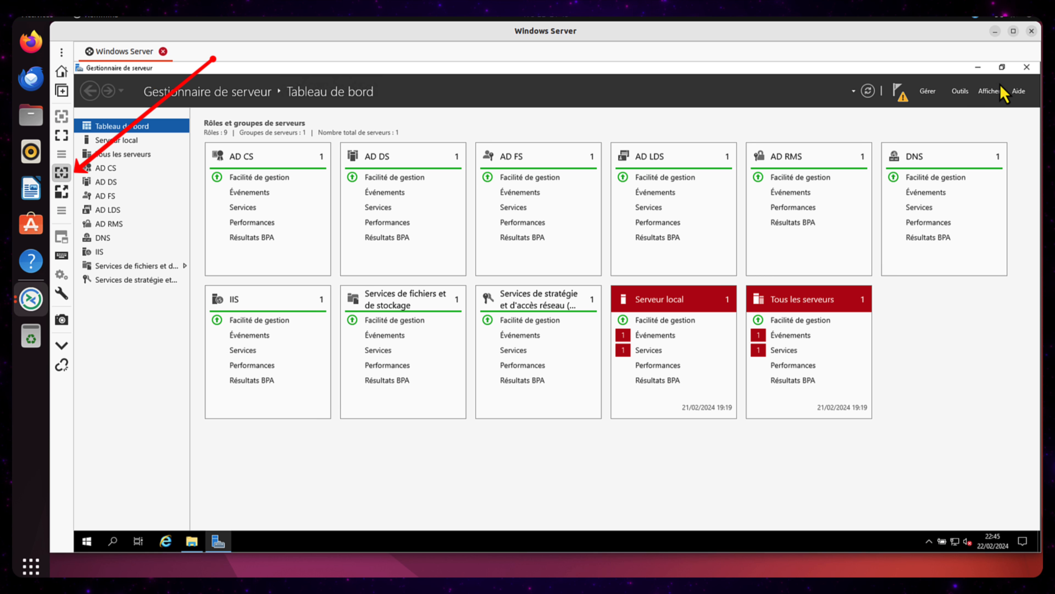
Step: Minimise the remote Server Manager, enlarge the Documents folder window, view the Bureau folder, and close the window
{"action": "left_click", "coordinate": [978, 67]}
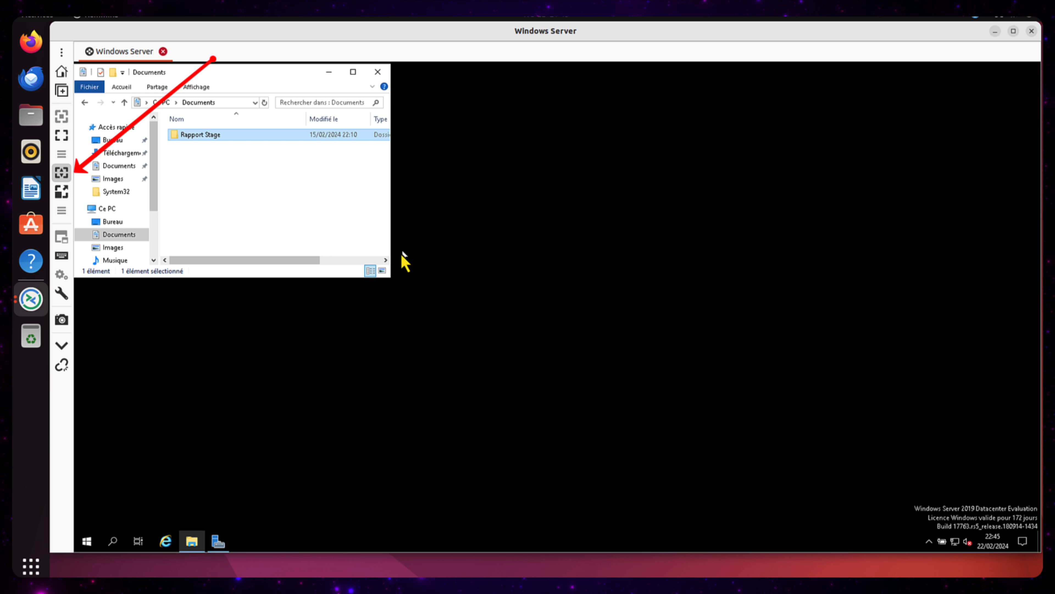
{"action": "left_click_drag", "start_coordinate": [391, 277], "coordinate": [702, 455]}
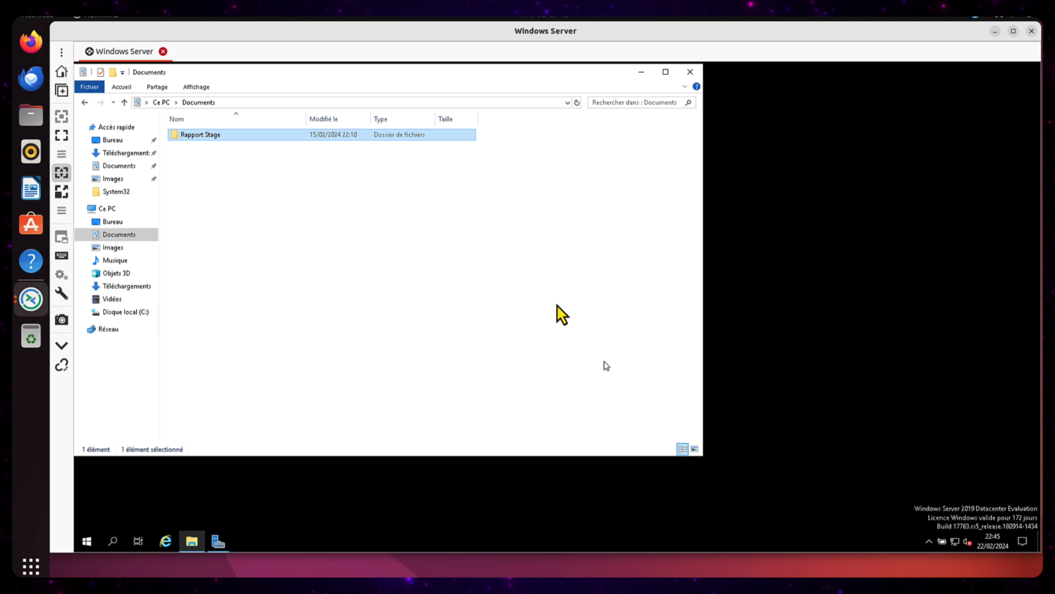
{"action": "left_click", "coordinate": [112, 192]}
{"action": "left_click", "coordinate": [124, 141]}
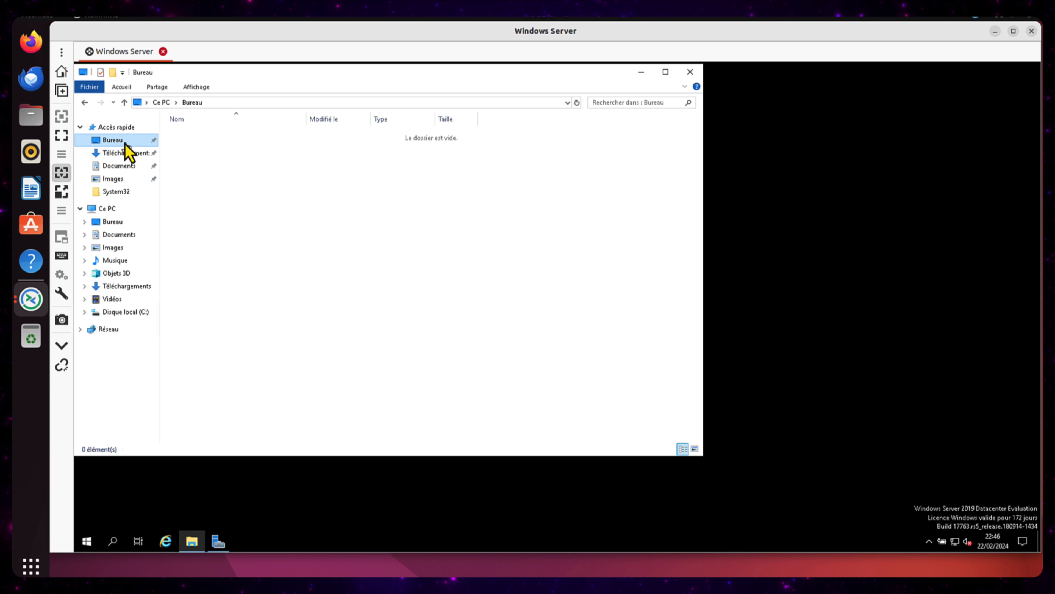
{"action": "left_click", "coordinate": [690, 72]}
Step: Open Utilisateurs et ordinateurs Active Directory from the server's administration tools, close it, and bring back Server Manager
{"action": "left_click", "coordinate": [87, 541]}
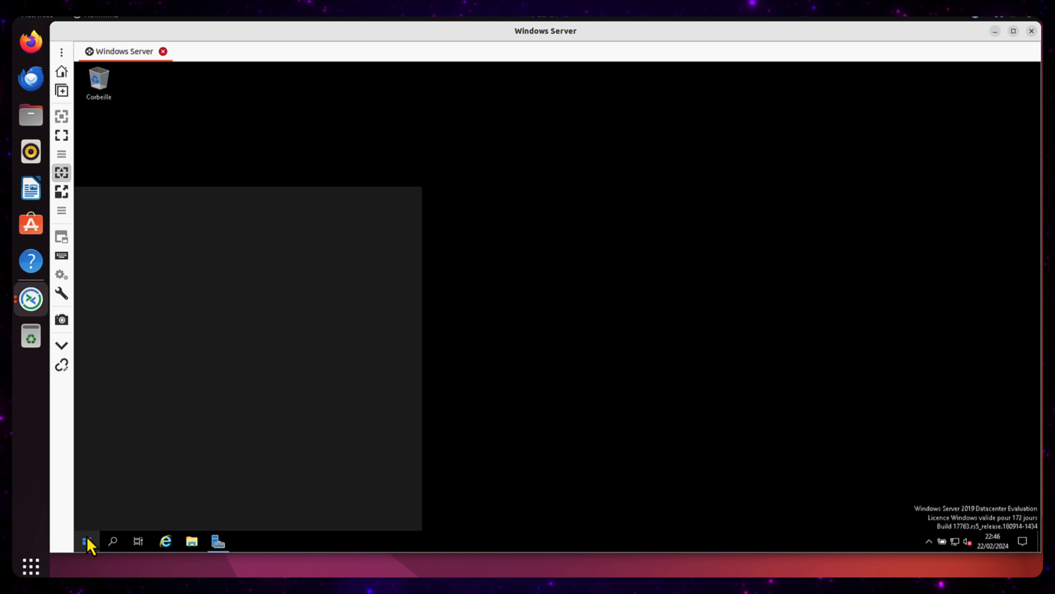
{"action": "left_click", "coordinate": [248, 306]}
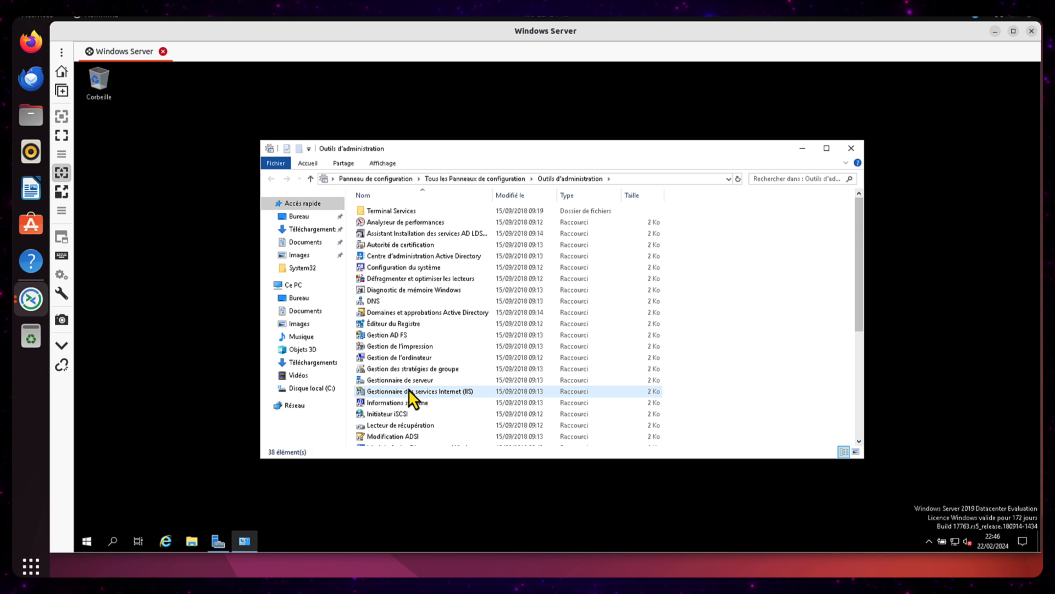
{"action": "scroll", "coordinate": [413, 401], "scroll_direction": "down", "scroll_amount": 6}
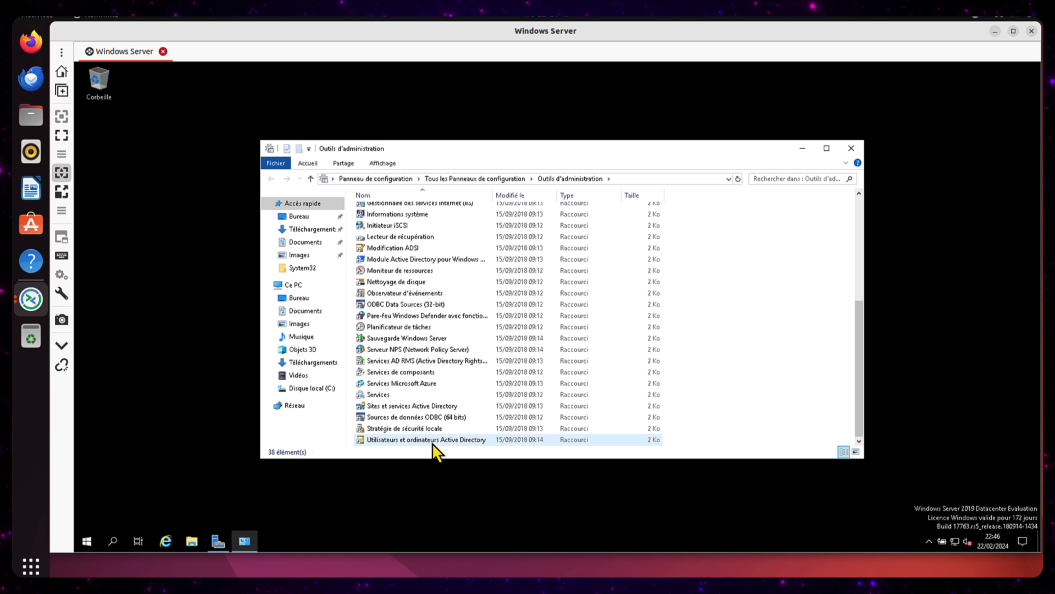
{"action": "double_click", "coordinate": [433, 440]}
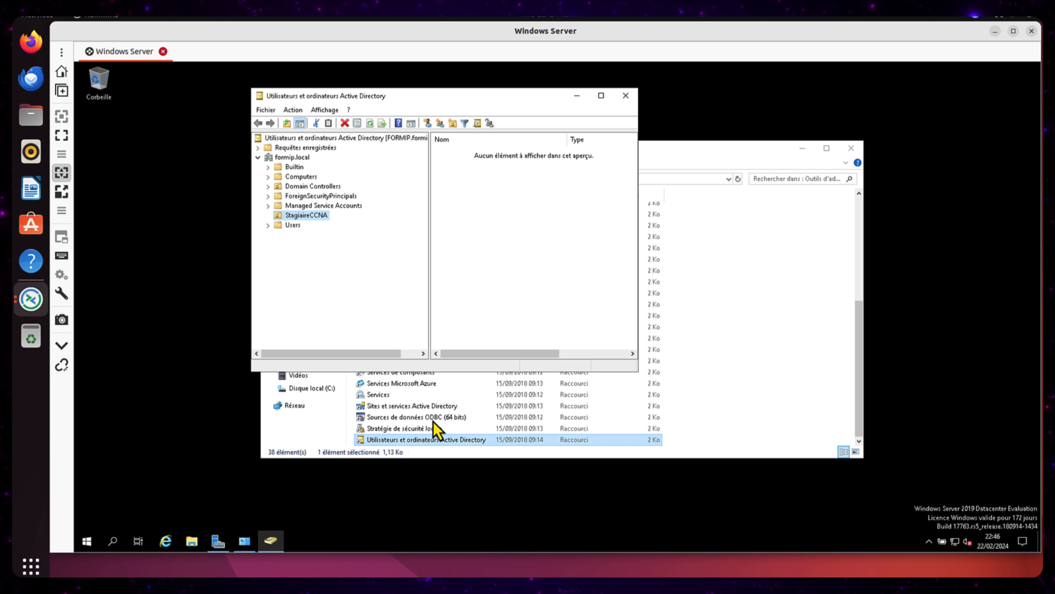
{"action": "left_click", "coordinate": [626, 96]}
{"action": "left_click", "coordinate": [218, 541]}
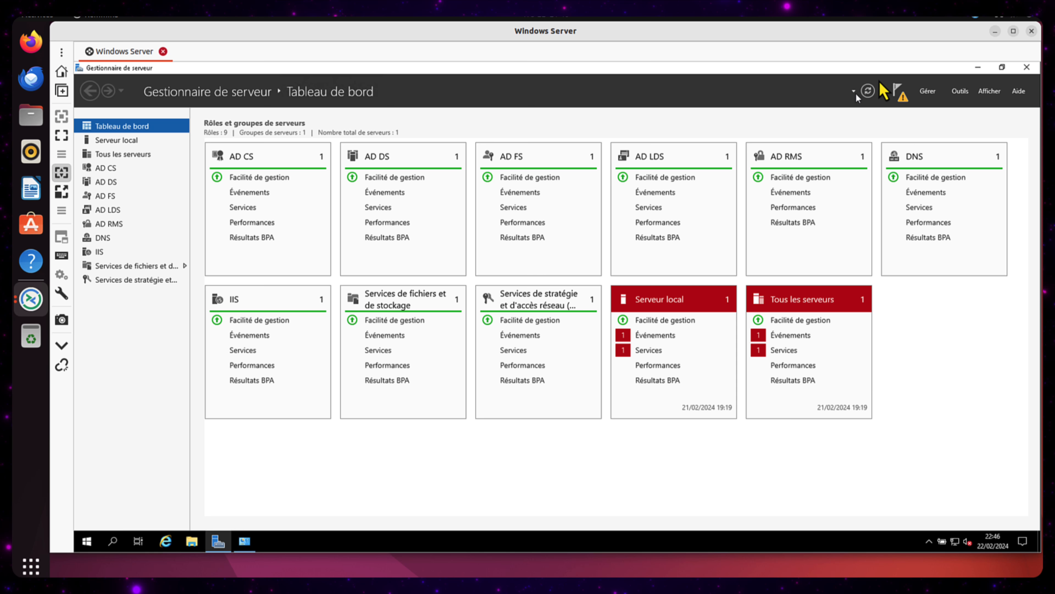
Step: Minimise the remote session, create a second connection profile in an enlarged window, and name it Windows 10
{"action": "left_click", "coordinate": [995, 31]}
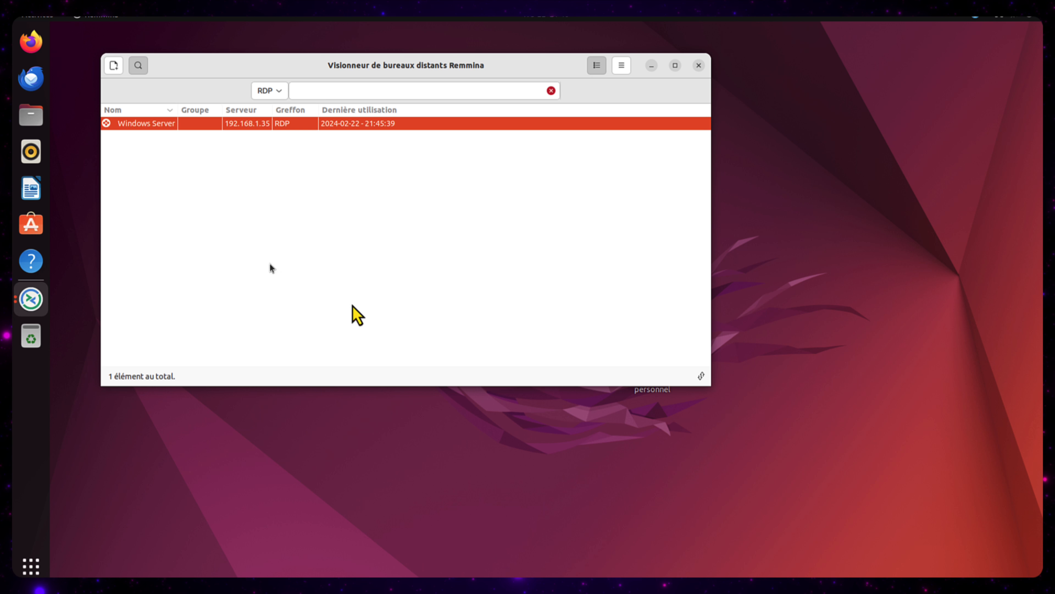
{"action": "left_click", "coordinate": [113, 66]}
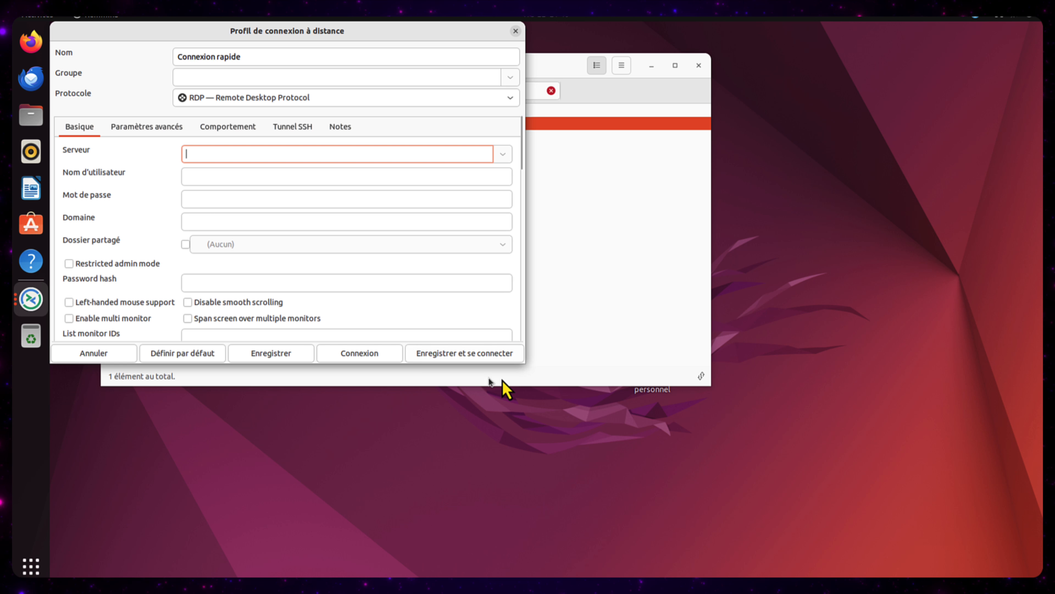
{"action": "left_click_drag", "start_coordinate": [525, 367], "coordinate": [749, 513]}
{"action": "triple_click", "coordinate": [254, 58]}
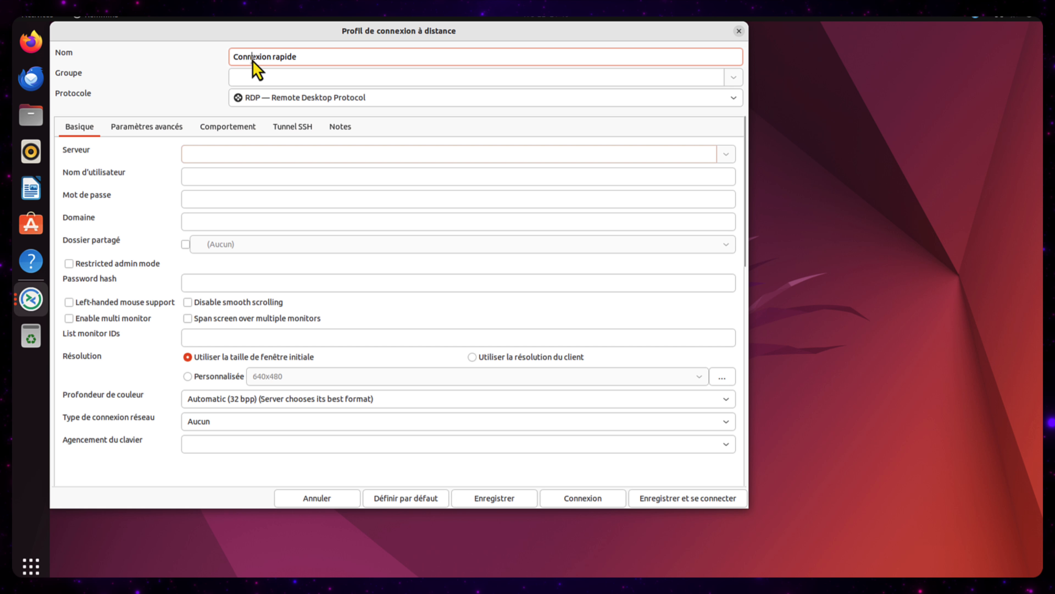
{"action": "type", "text": "Wi"}
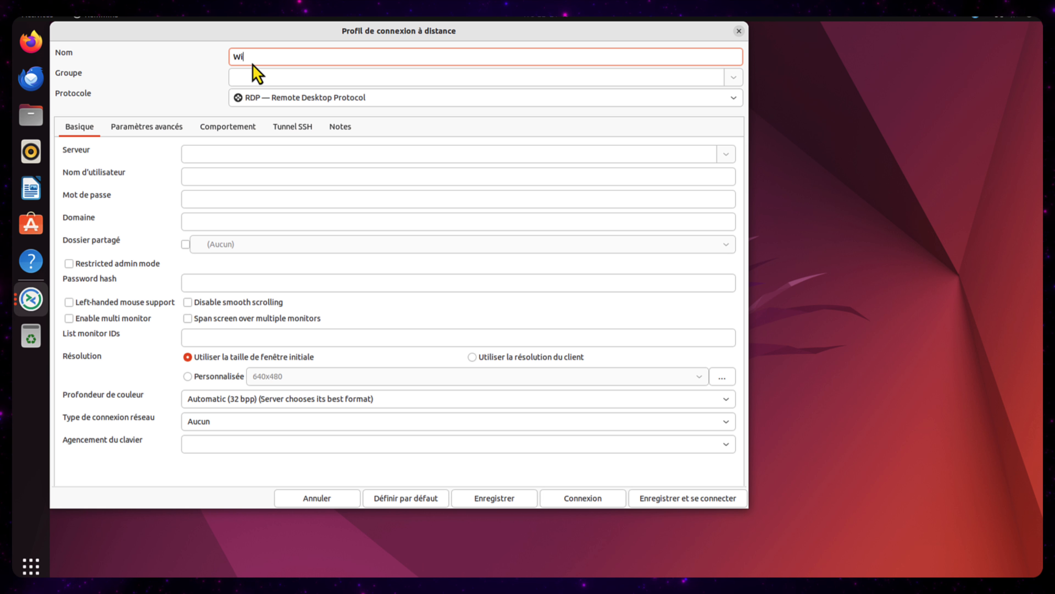
{"action": "type", "text": "ndow"}
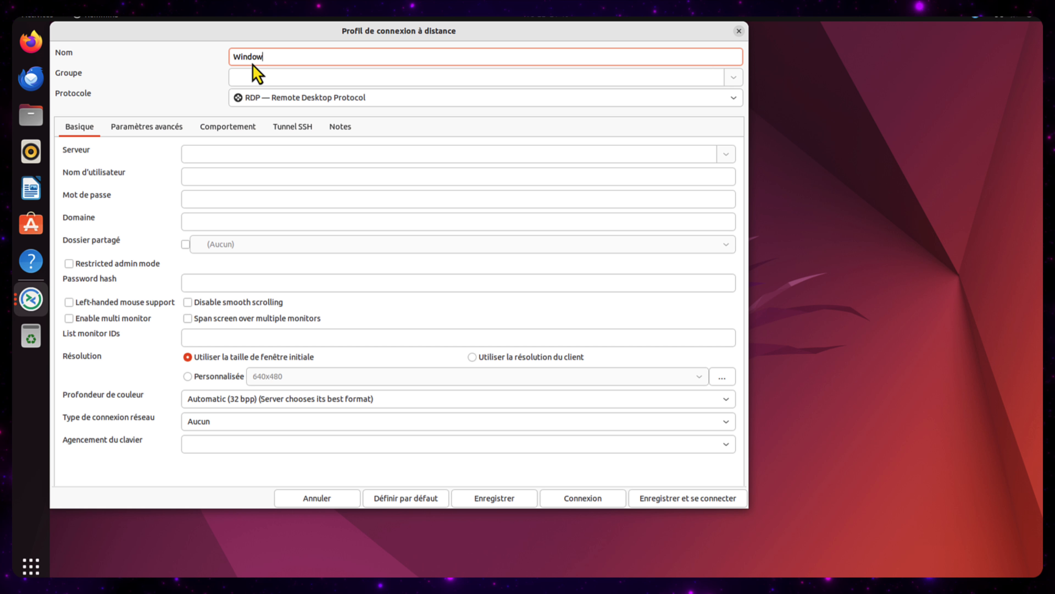
{"action": "type", "text": "s 10"}
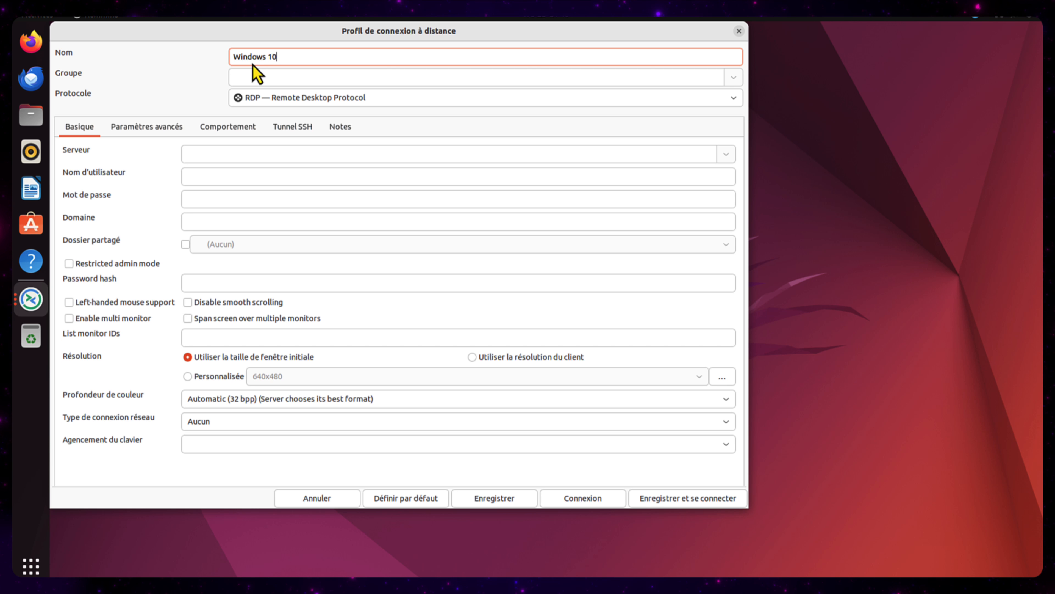
Step: Set the Windows 10 profile's server to 192.168.1.18 and its user name to Dirtech
{"action": "left_click", "coordinate": [244, 156]}
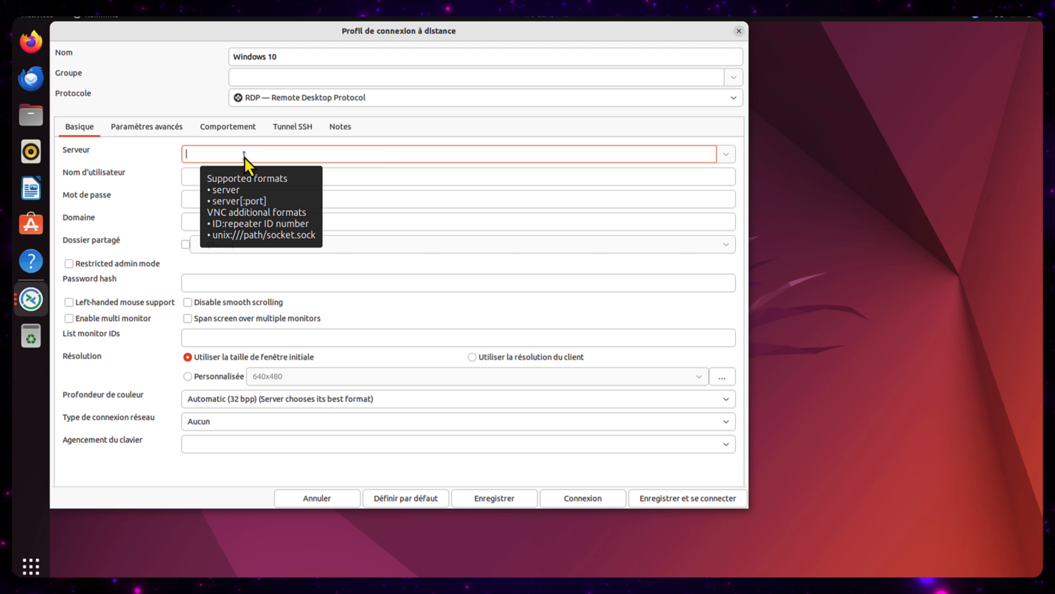
{"action": "type", "text": "192.168.1.18"}
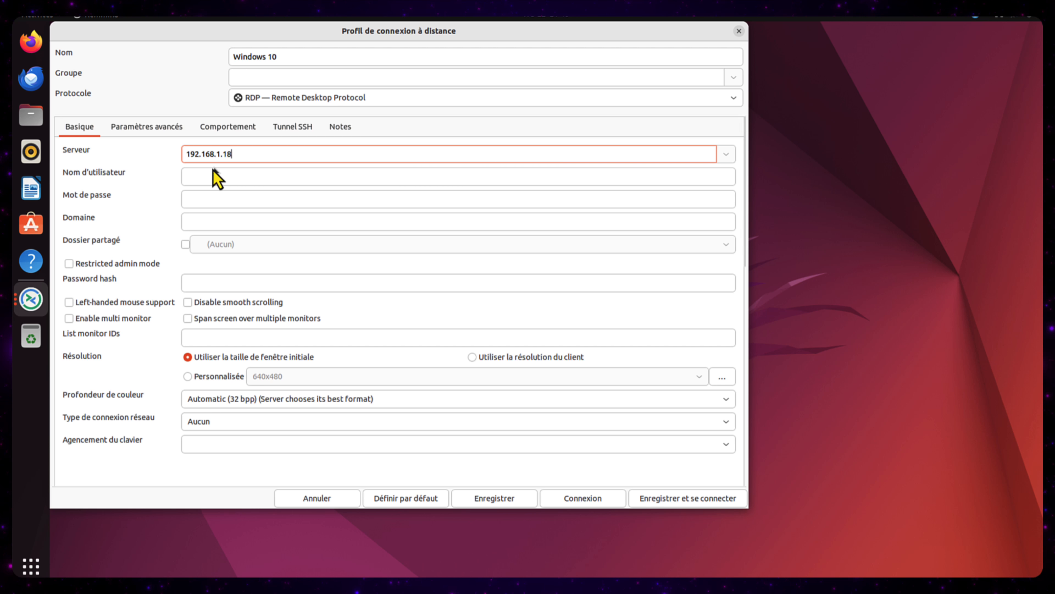
{"action": "left_click", "coordinate": [208, 175]}
{"action": "type", "text": "Dirtech"}
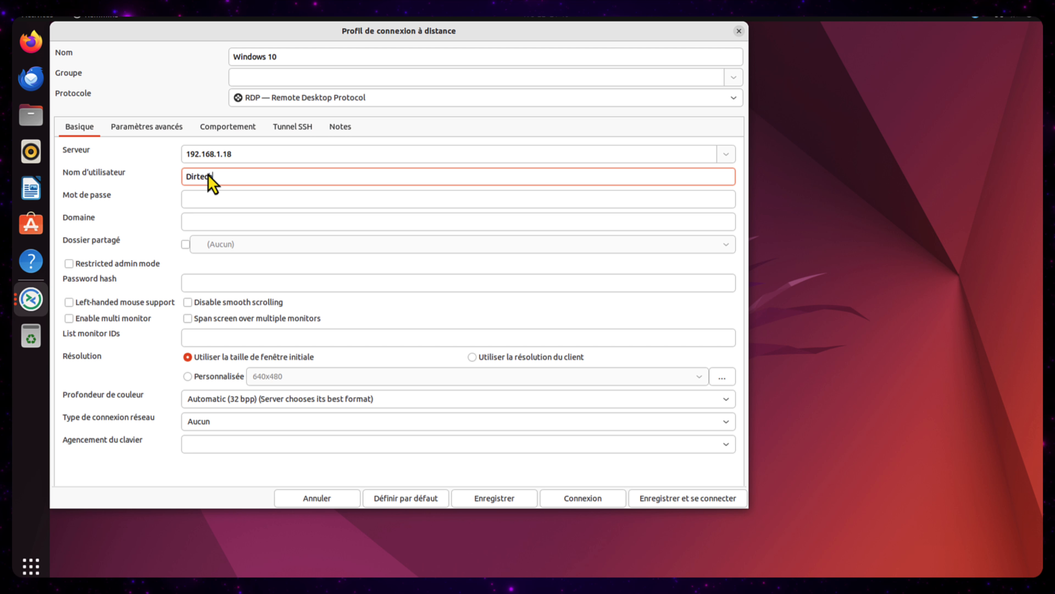
Step: Enter the account password for the Windows 10 profile, keep the initial window size, and save and connect
{"action": "left_click", "coordinate": [195, 199]}
{"action": "type", "text": "•"}
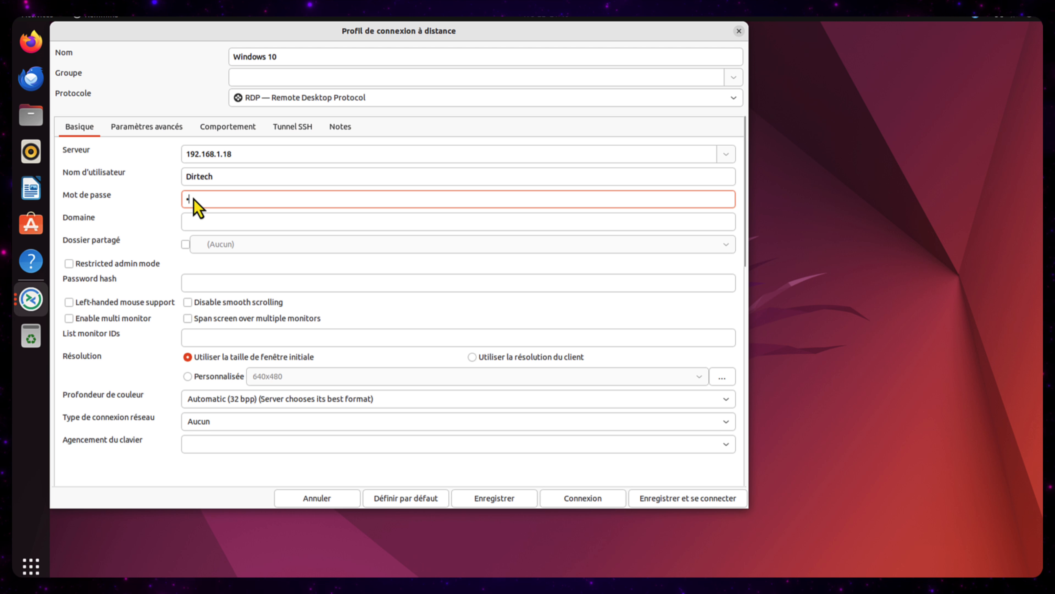
{"action": "type", "text": "•••••"}
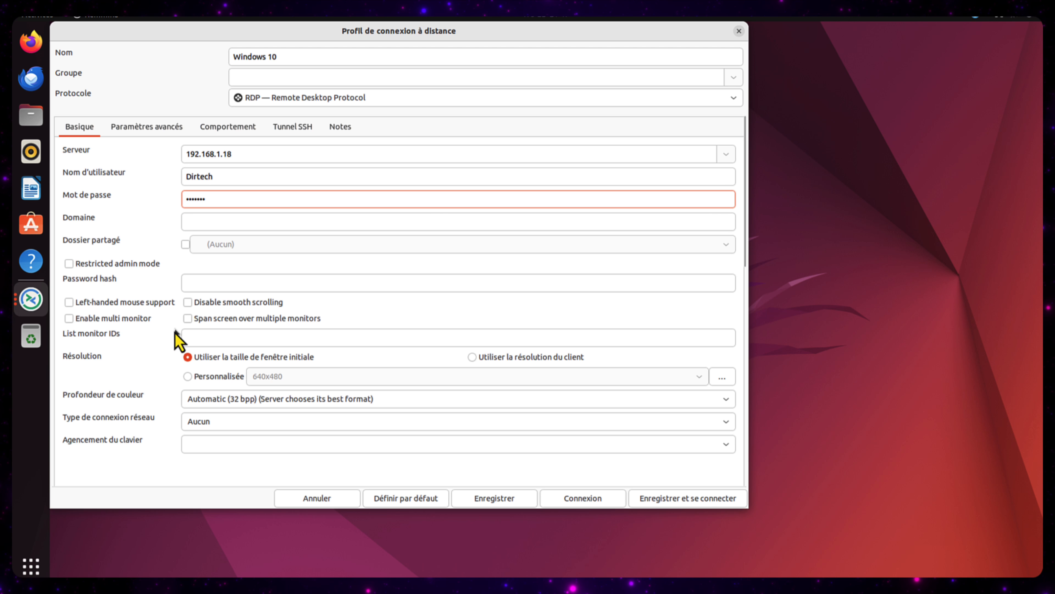
{"action": "left_click", "coordinate": [205, 358]}
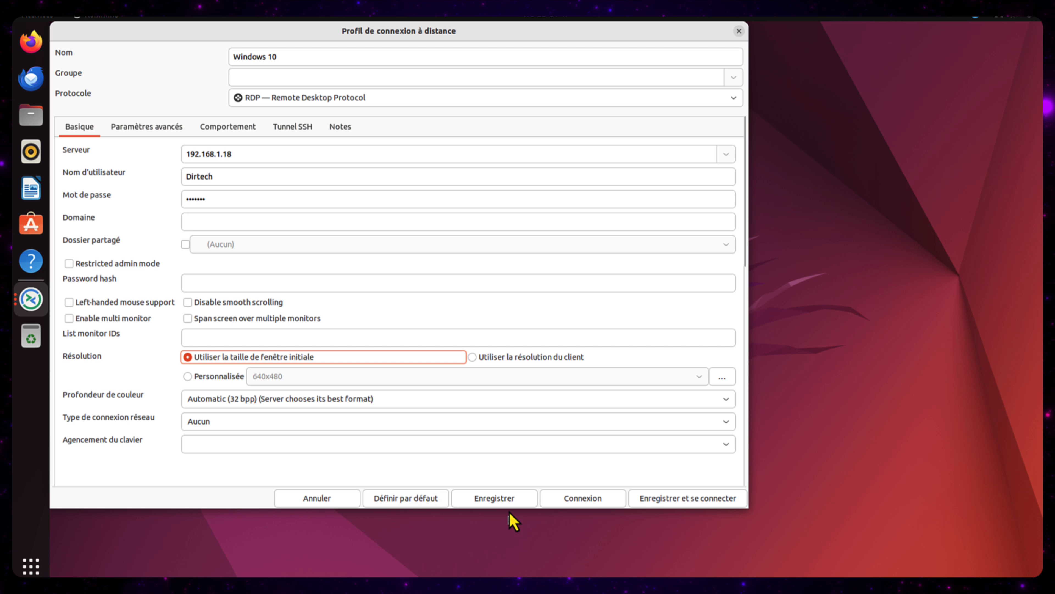
{"action": "left_click_drag", "start_coordinate": [498, 515], "coordinate": [498, 529]}
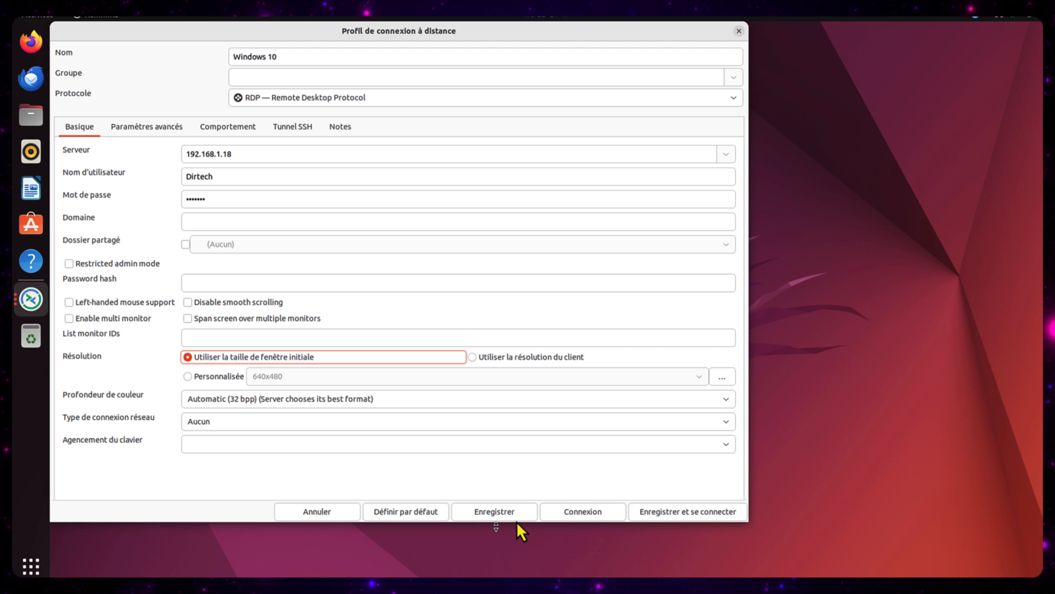
{"action": "left_click", "coordinate": [662, 513]}
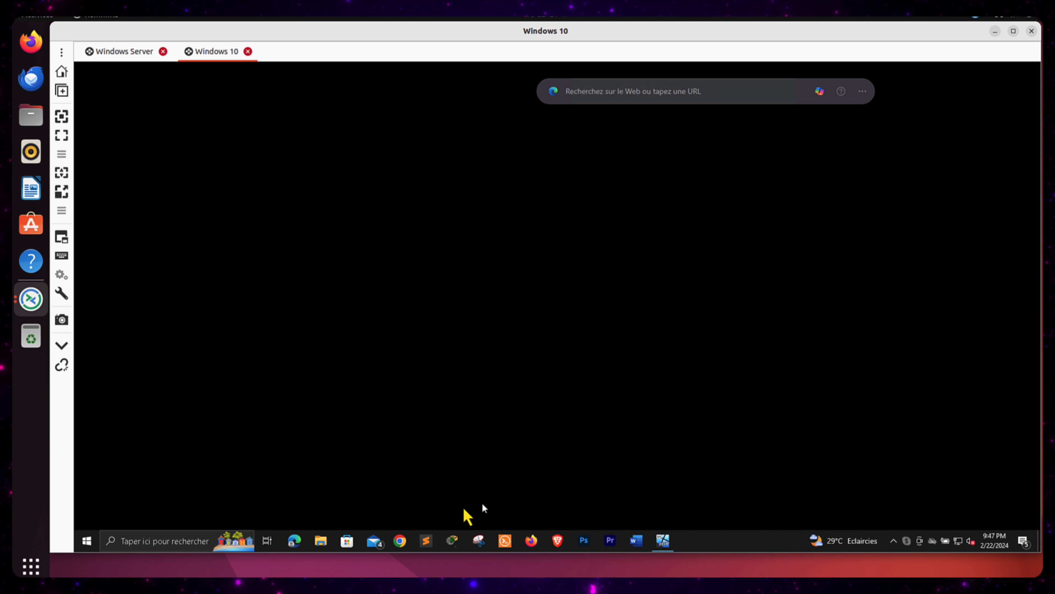
Step: Open and close File Explorer on the remote Windows 10 machine, and switch to the Windows Server session
{"action": "left_click", "coordinate": [397, 532]}
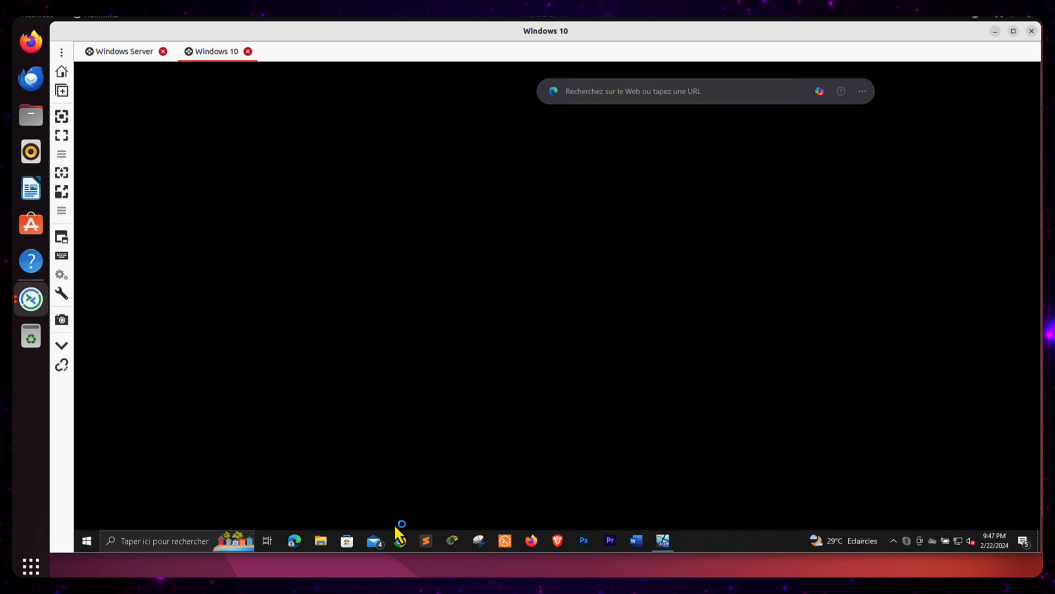
{"action": "left_click", "coordinate": [323, 541]}
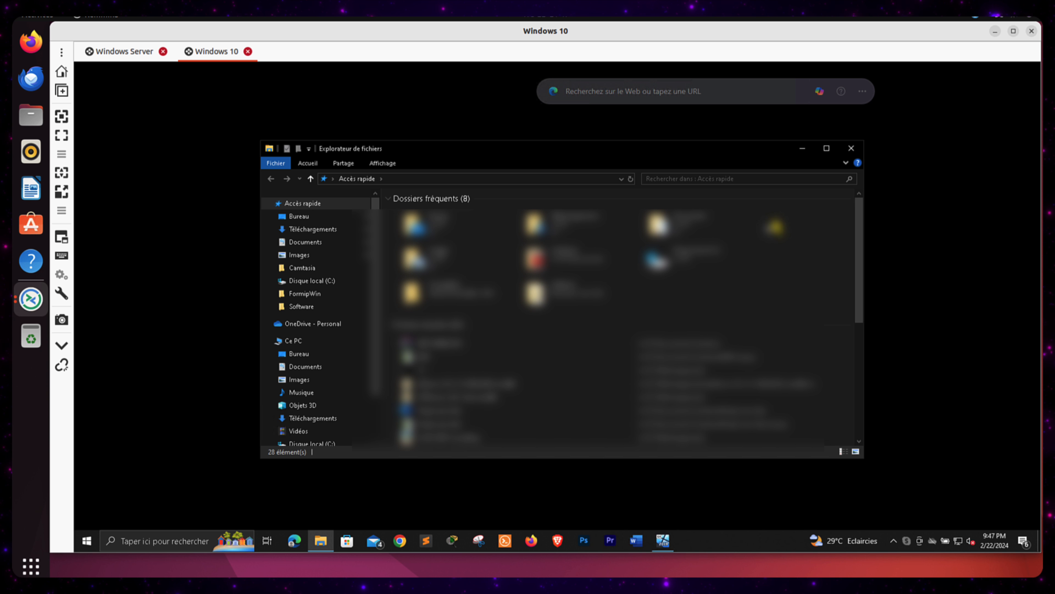
{"action": "left_click", "coordinate": [851, 148]}
{"action": "left_click", "coordinate": [124, 54]}
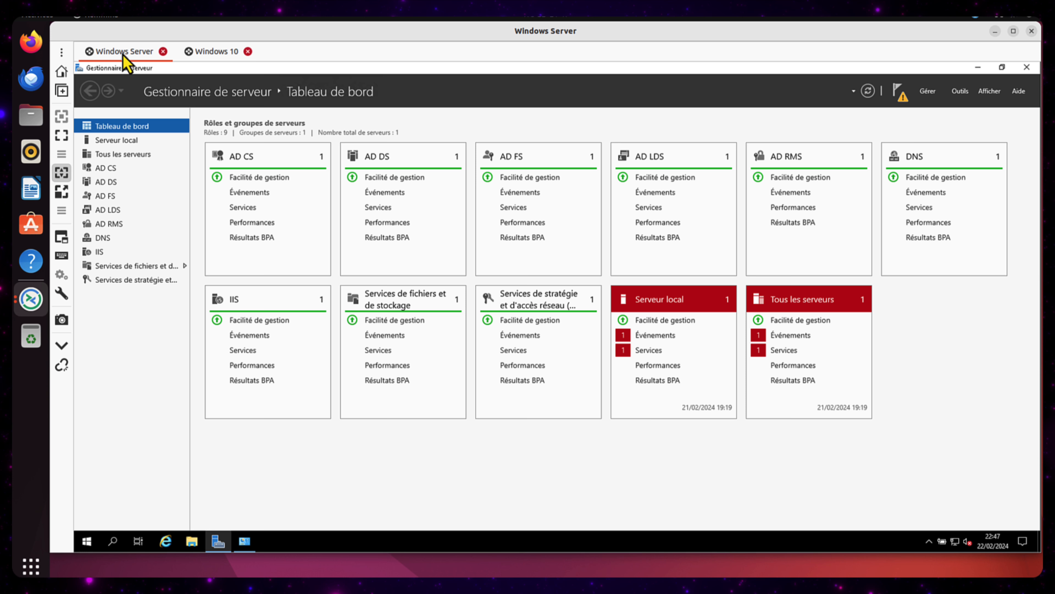